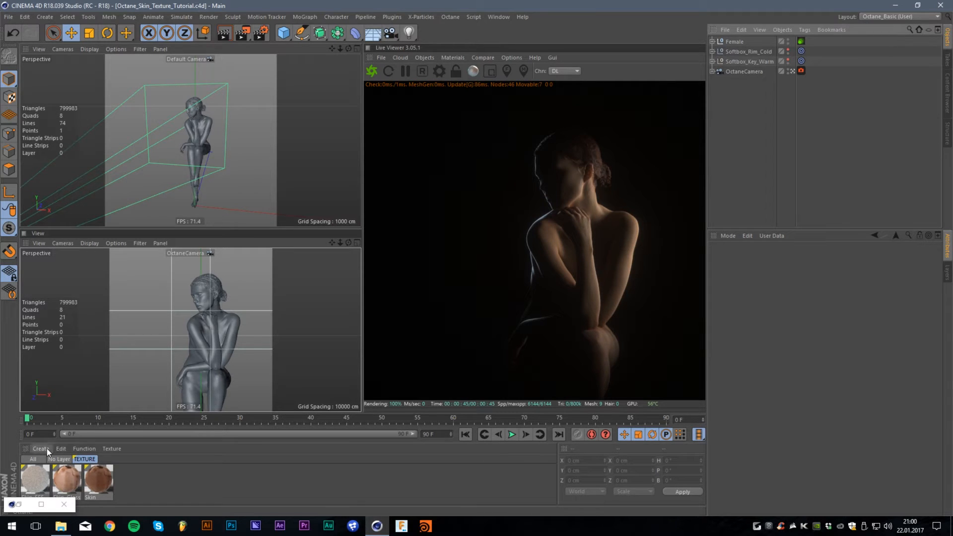
- Bring up the Octane Node Editor and display the node network of the Skin mix material
click(19, 504)
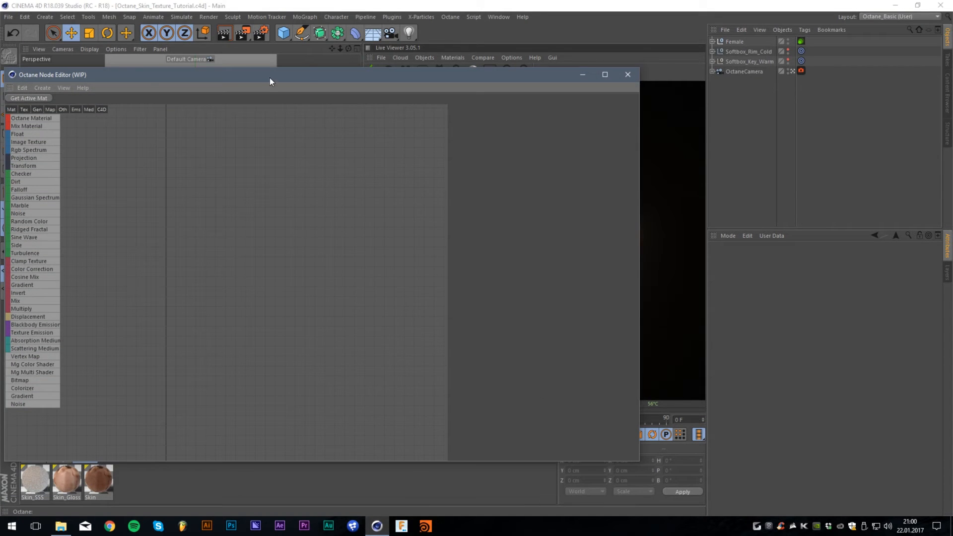
drag(270, 78, 410, 80)
click(95, 484)
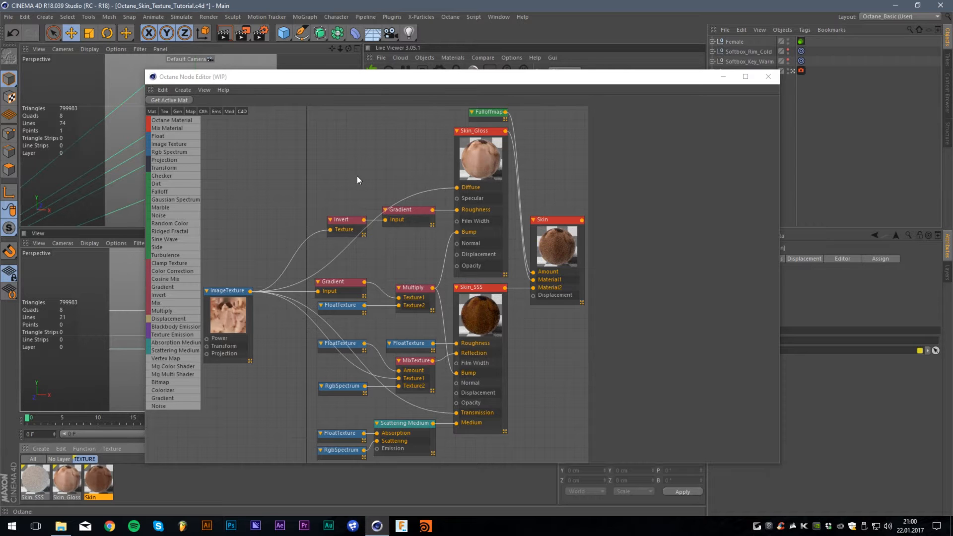
mouse_move(395, 81)
mouse_down()
mouse_move(175, 96)
mouse_move(431, 86)
mouse_move(368, 98)
mouse_move(390, 85)
mouse_up()
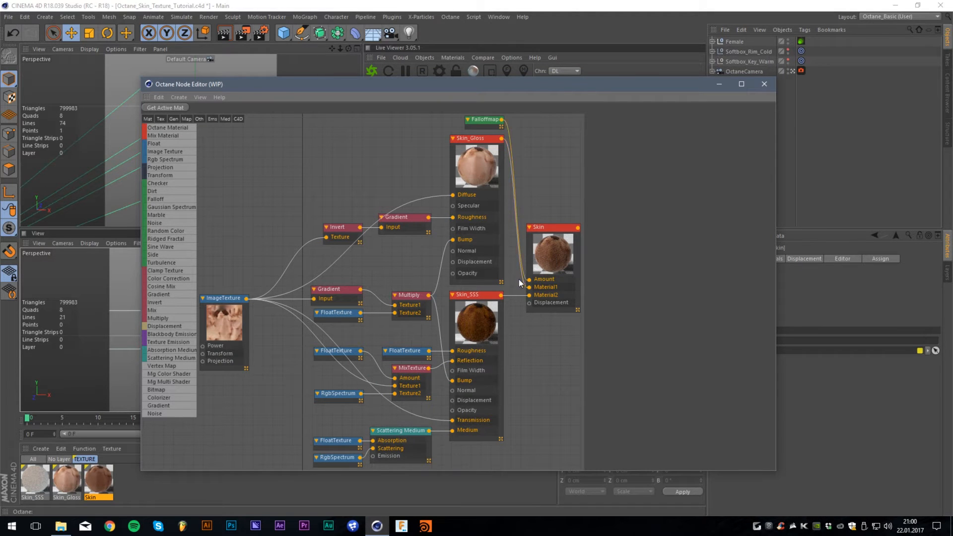
drag(382, 83, 372, 59)
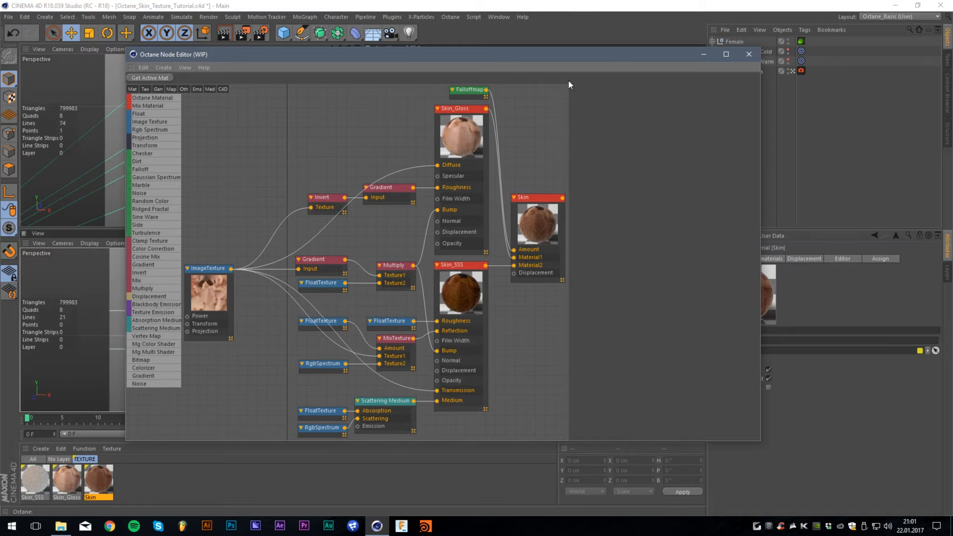
drag(612, 57, 665, 58)
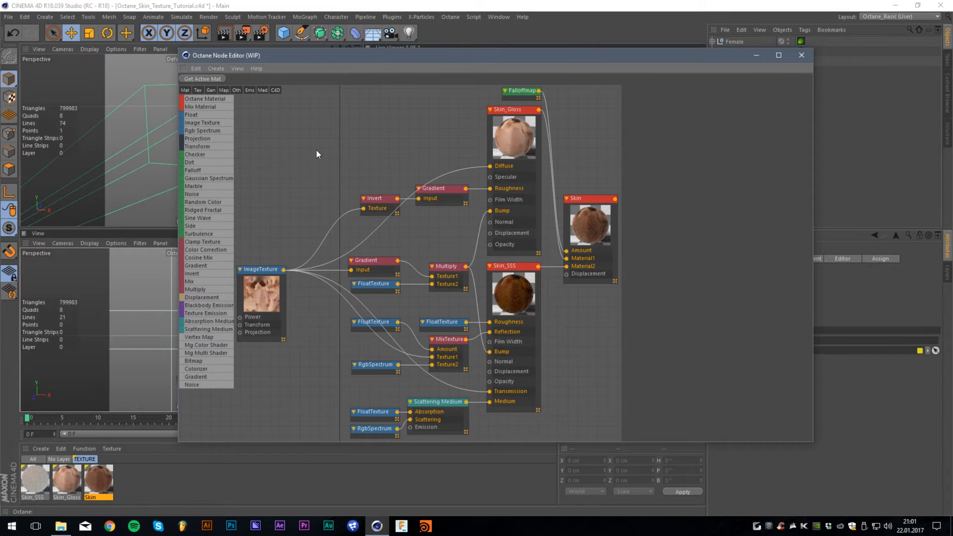
- Move the node editor aside to check the Skin material in the live render, and bring it back
drag(577, 55, 351, 118)
click(371, 74)
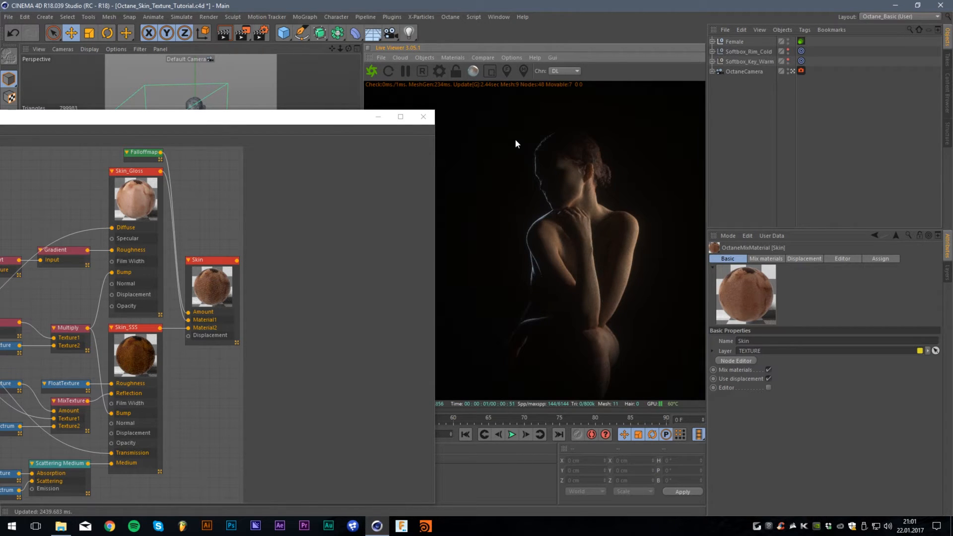
drag(179, 117, 521, 64)
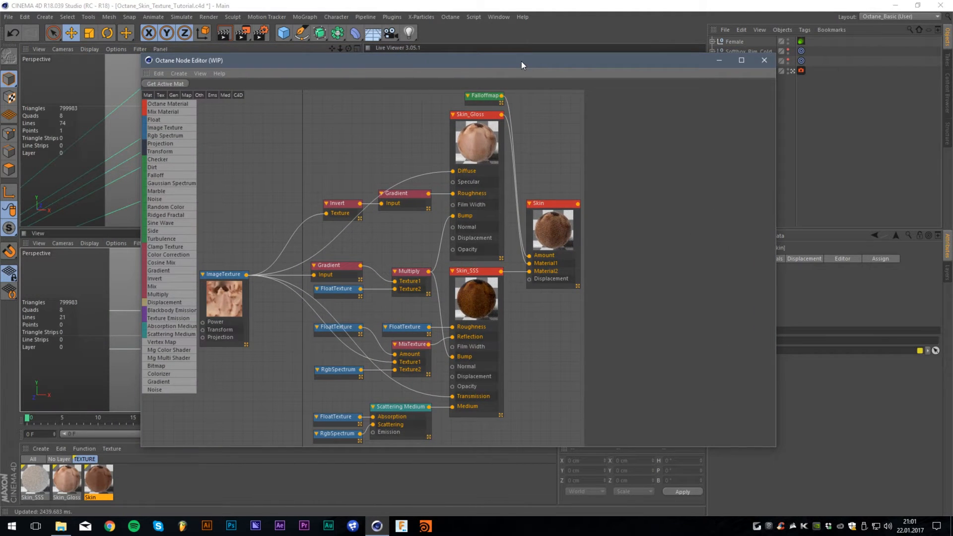
- Load the Skin_Gloss material's node network and inspect its diffuse settings and ImageTexture node
click(67, 479)
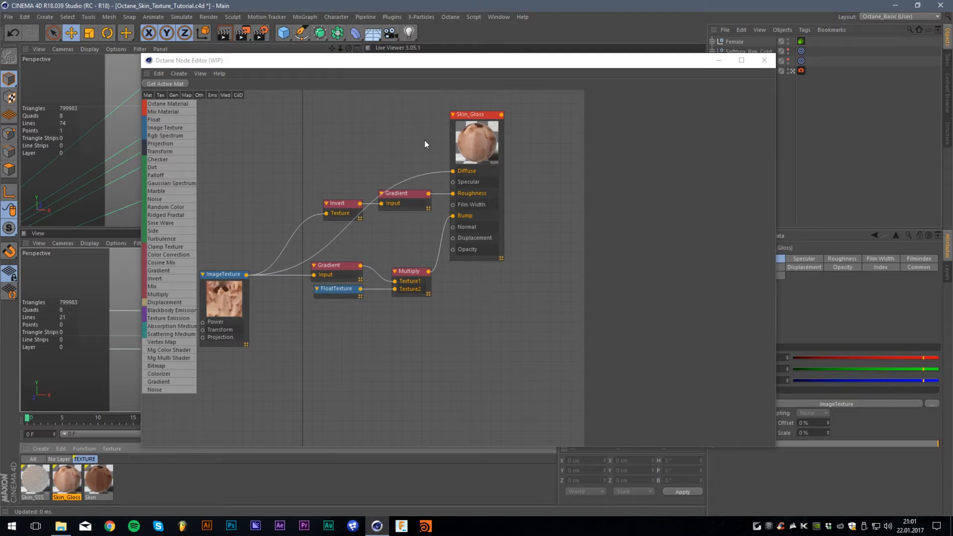
click(459, 131)
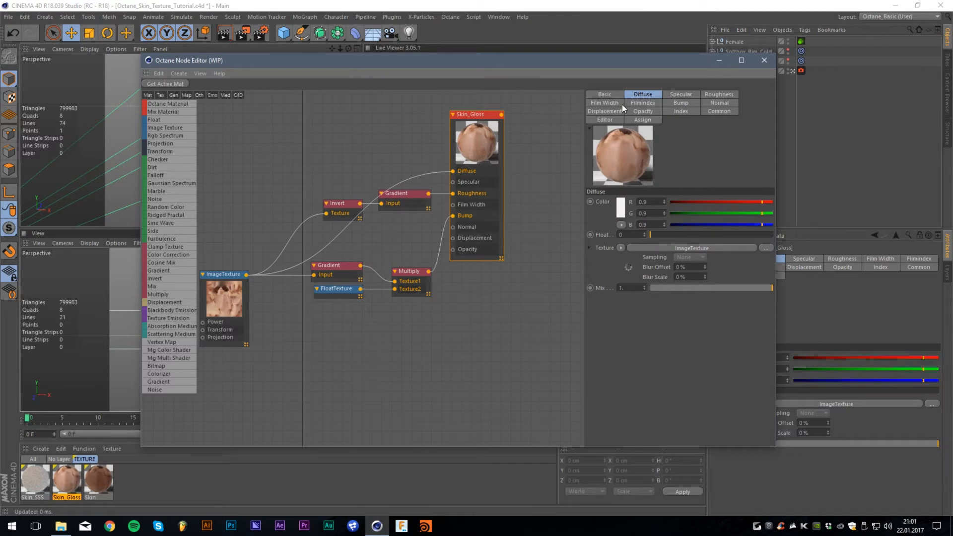
click(212, 297)
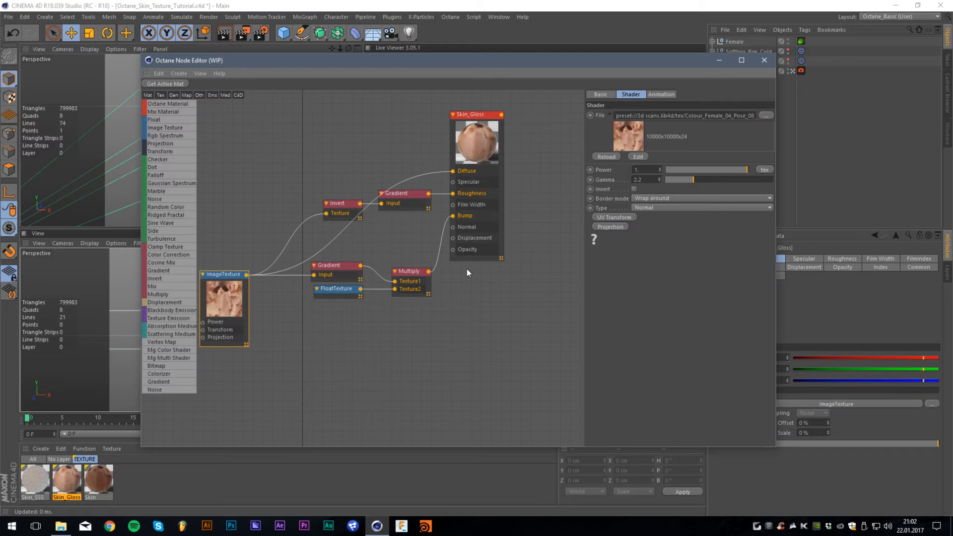
click(473, 241)
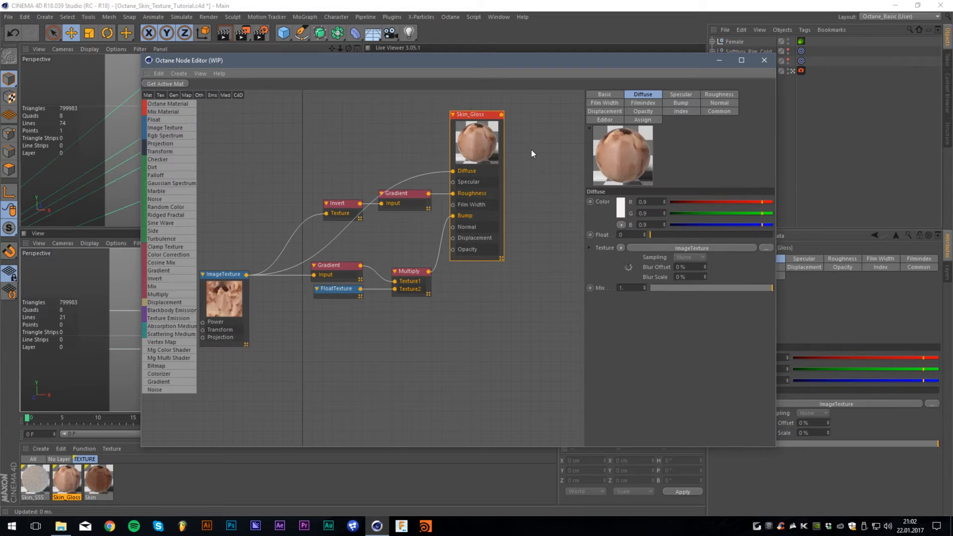
- Review the Skin_Gloss material's index, basic and diffuse settings and the ImageTexture that feeds its diffuse channel
click(682, 111)
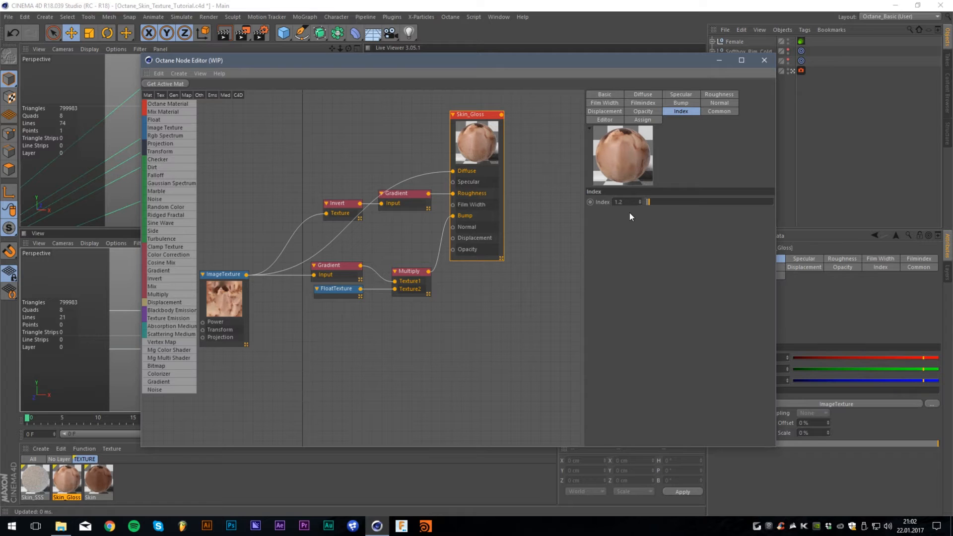
click(609, 93)
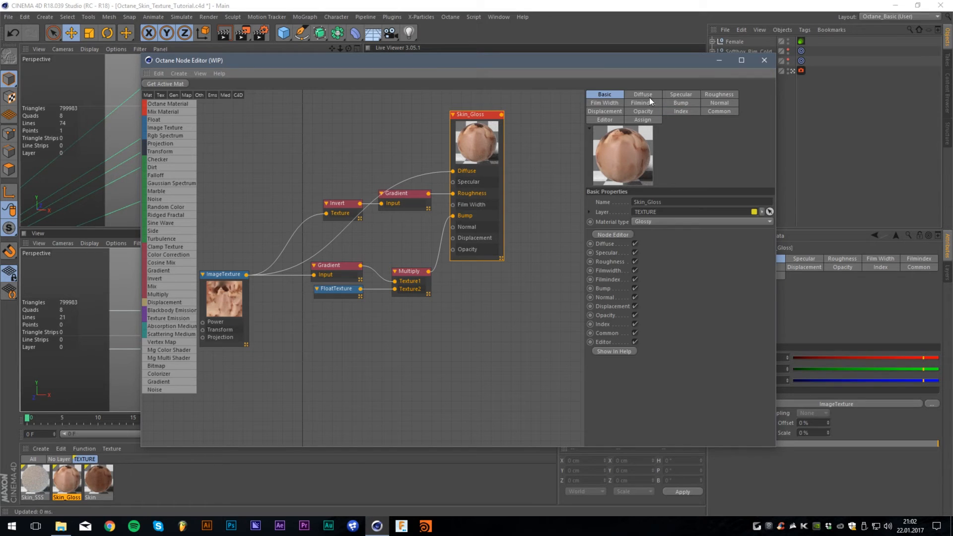
click(650, 97)
click(313, 180)
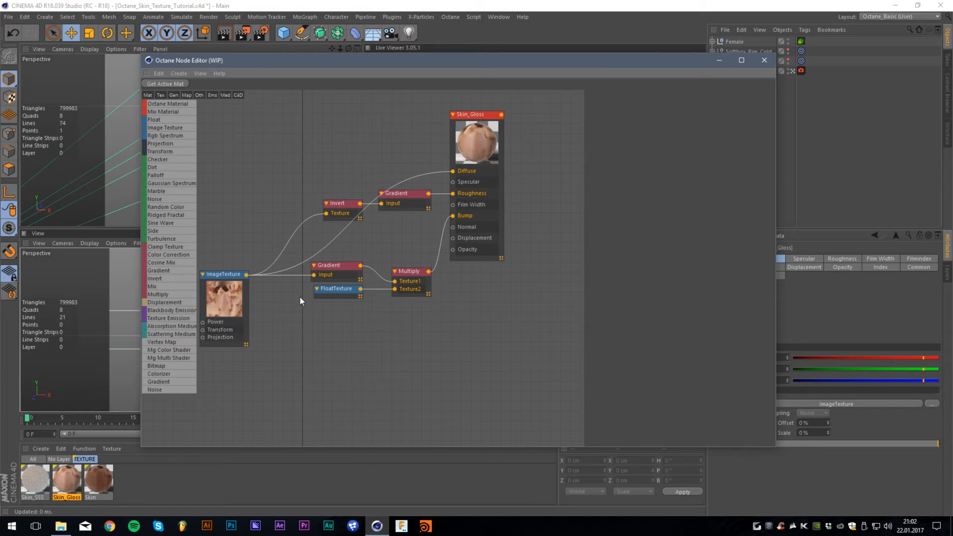
click(224, 283)
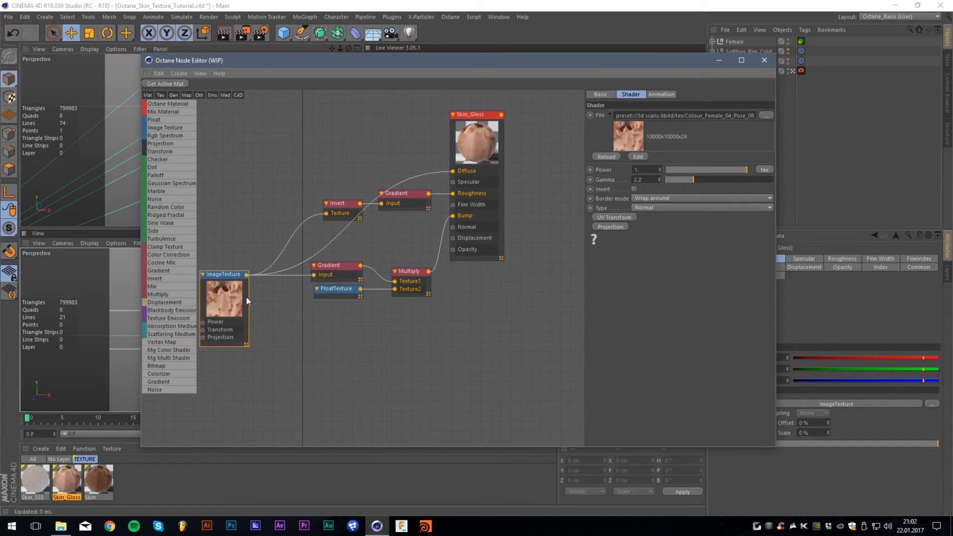
click(454, 175)
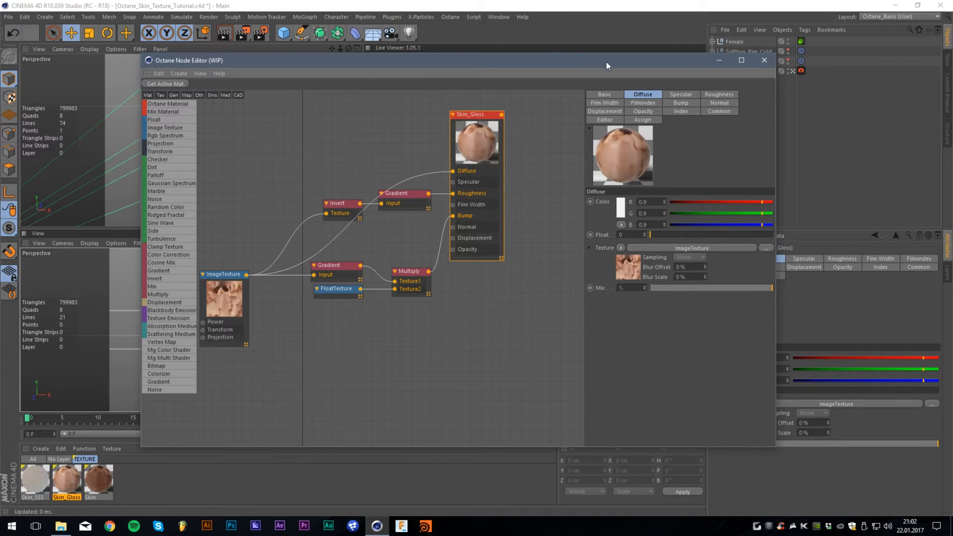
- Replace the material on the Female mesh inside the Female group with Skin_Gloss and check it in the live render
drag(606, 61, 209, 56)
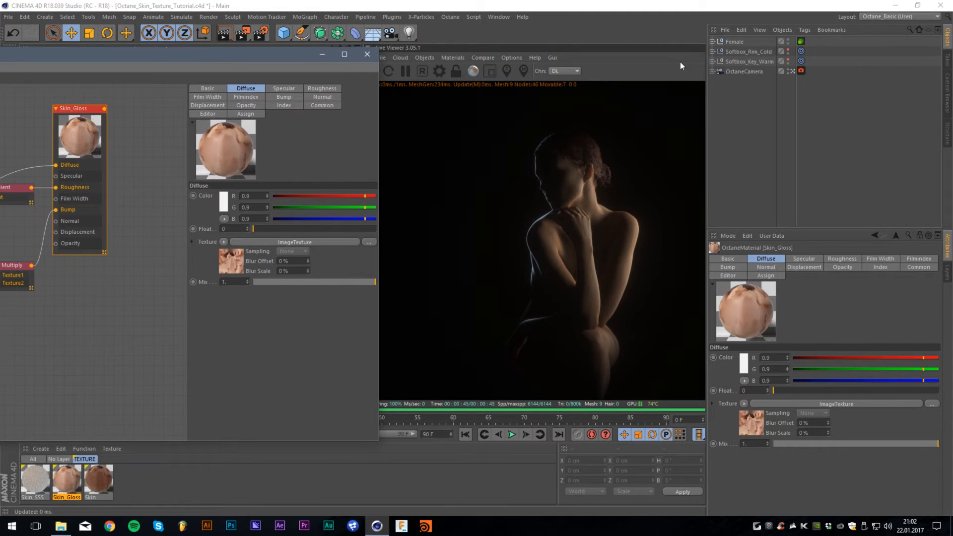
click(712, 41)
drag(61, 481, 802, 51)
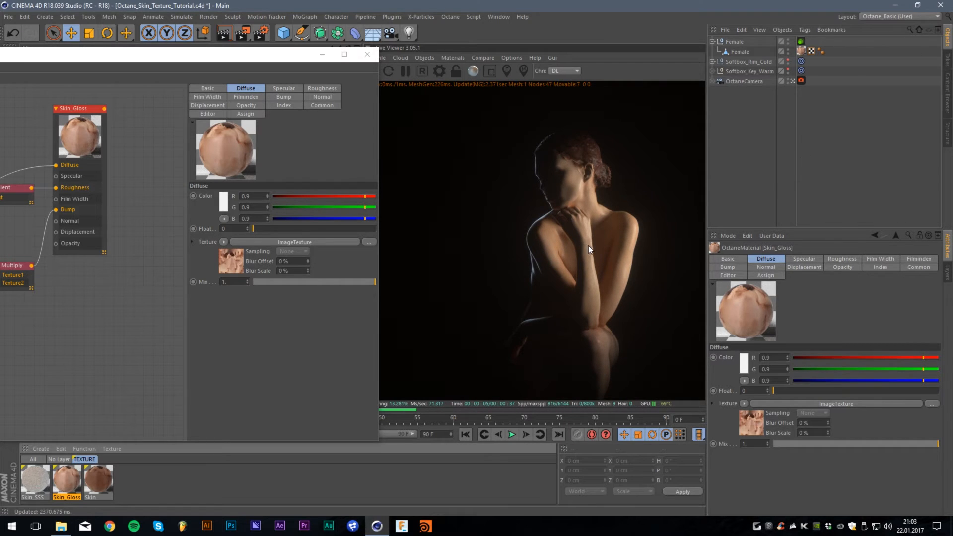
drag(178, 67, 562, 80)
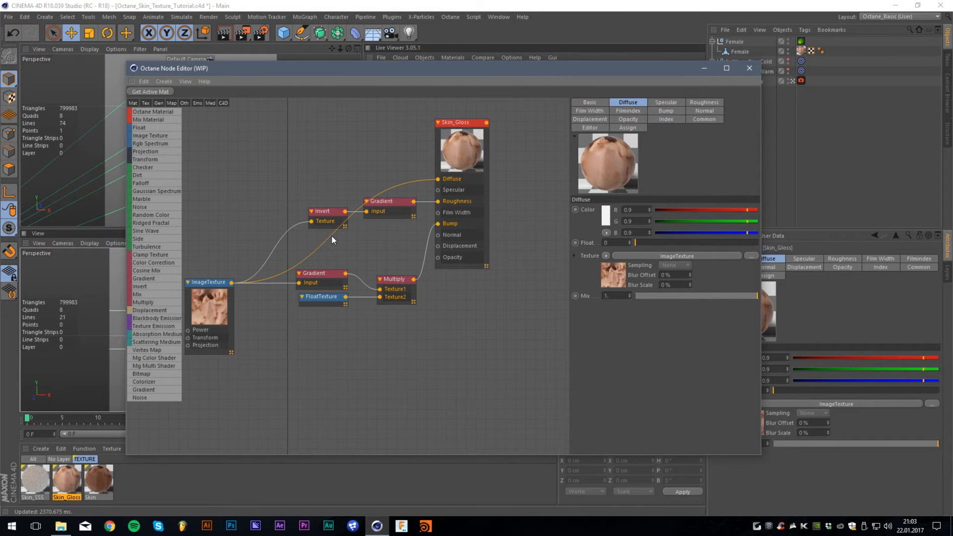
drag(691, 71, 379, 68)
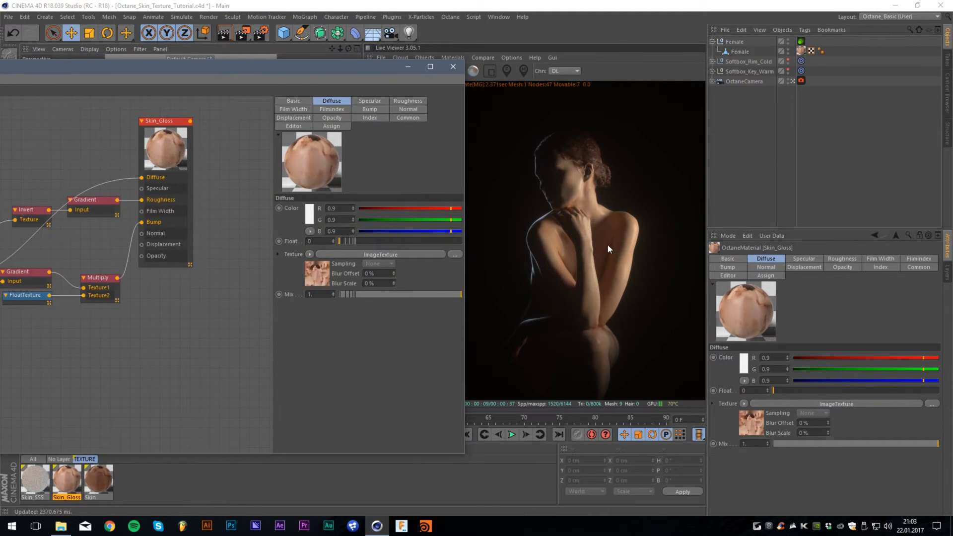
drag(213, 66, 531, 69)
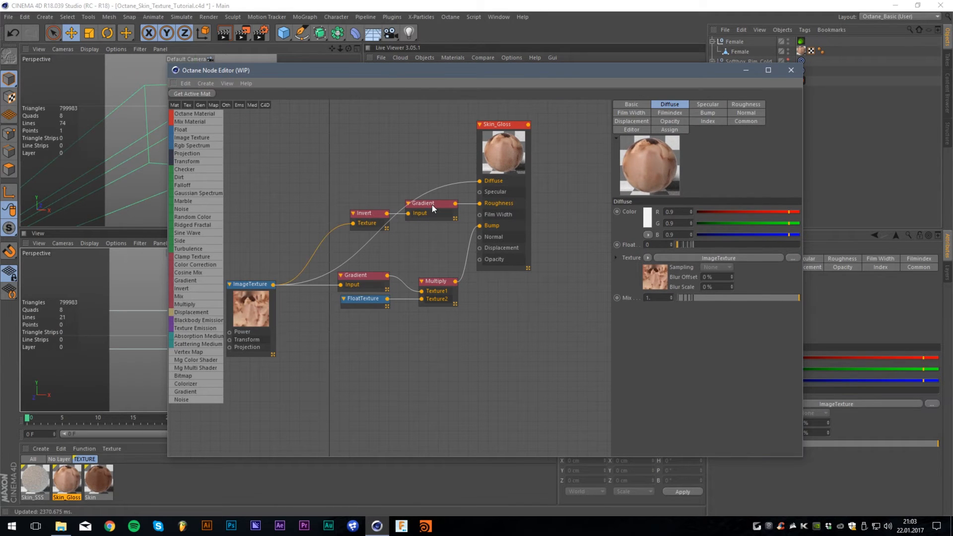
- Examine the specular and diffuse settings of the Skin_Gloss material
click(499, 153)
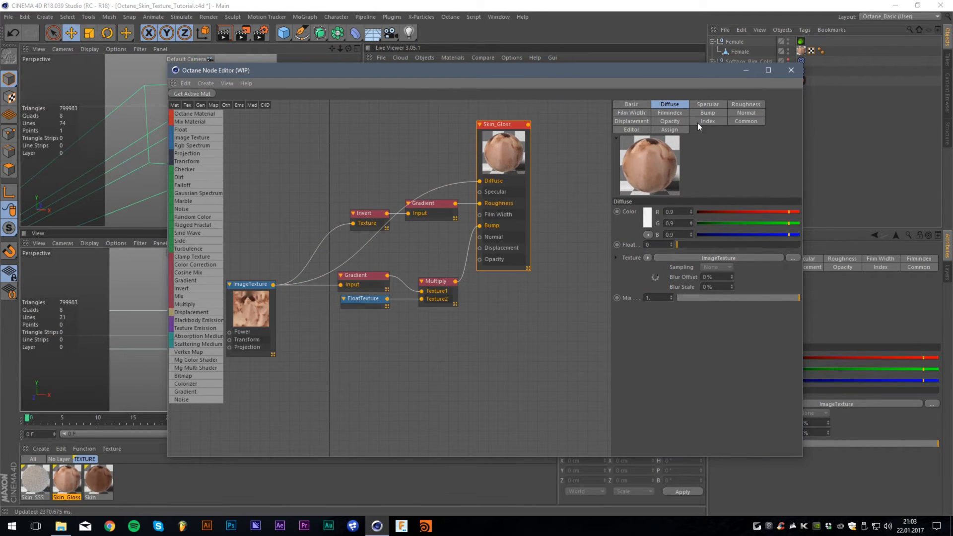
click(710, 105)
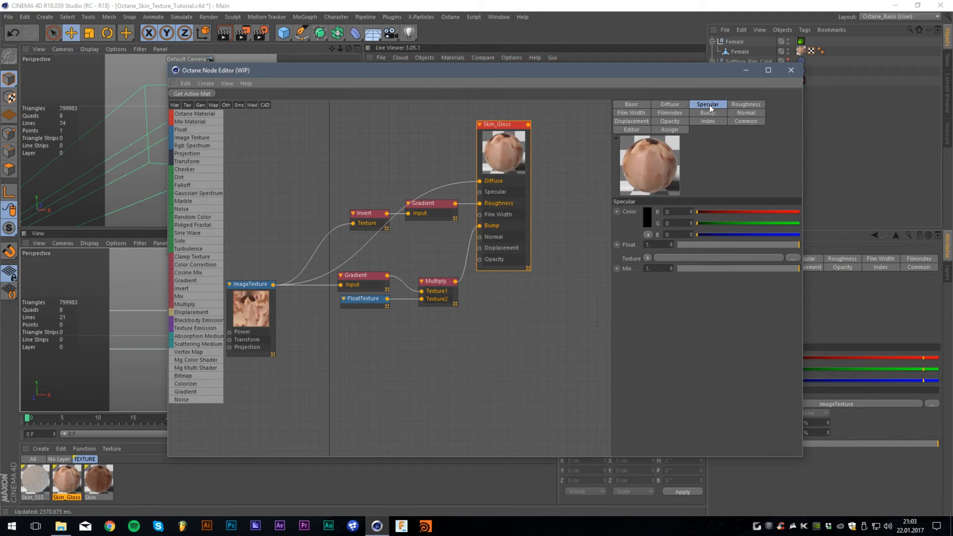
click(684, 105)
drag(718, 72, 652, 64)
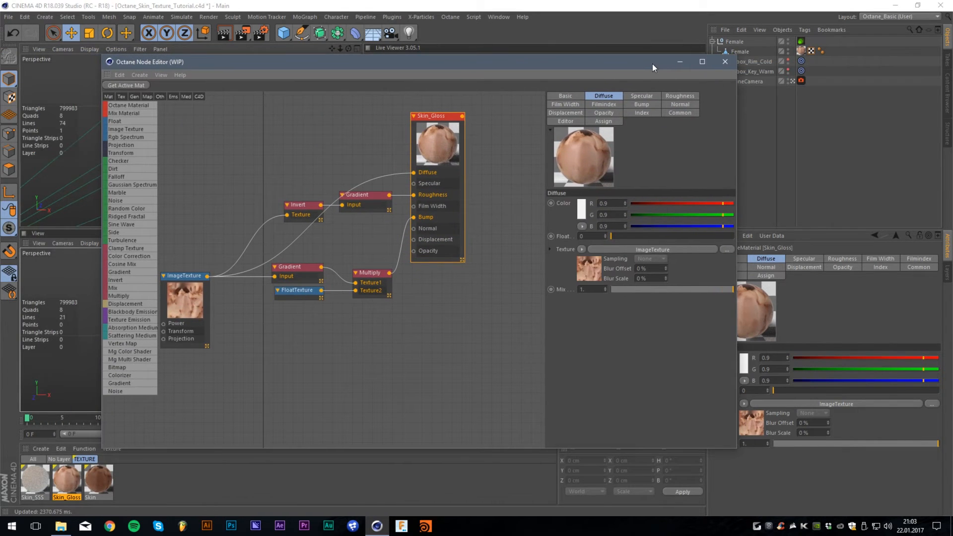
click(382, 216)
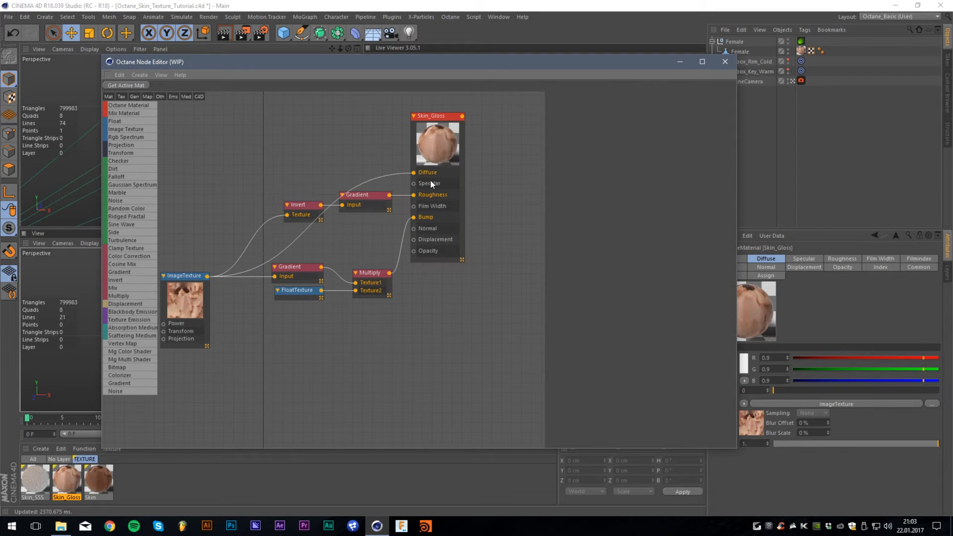
click(430, 180)
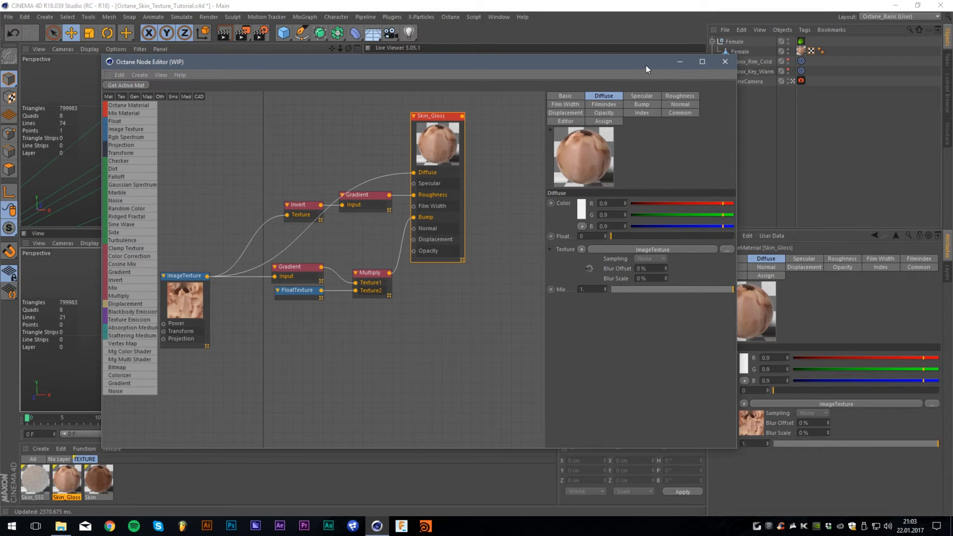
drag(645, 64, 400, 84)
drag(165, 84, 307, 86)
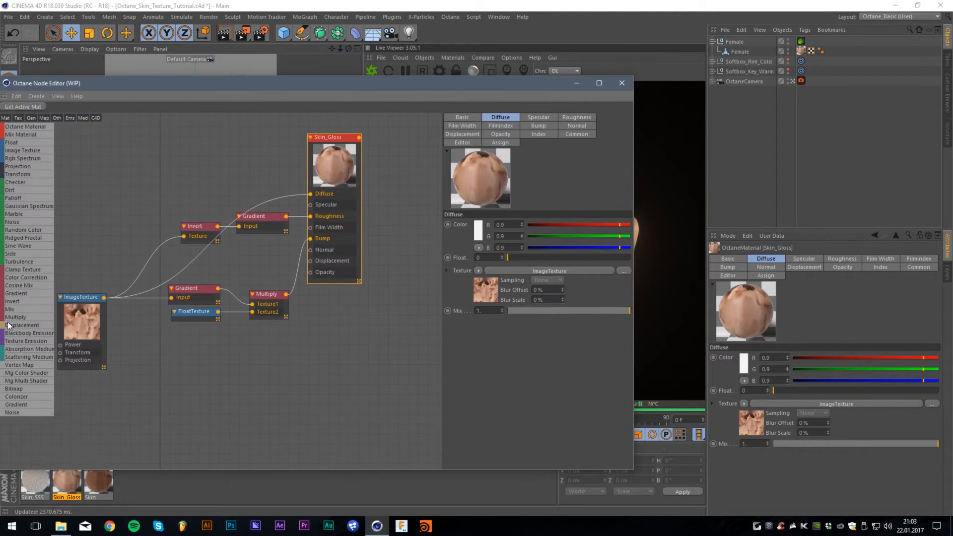
- Inspect the ImageTexture and the Gradient node driving Skin_Gloss roughness, comparing the effect in the live render
click(79, 318)
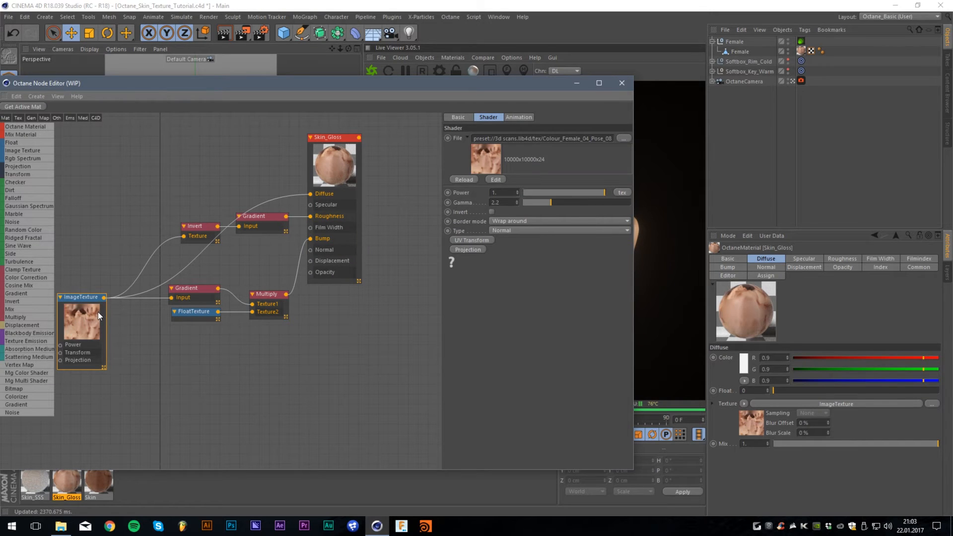
click(126, 299)
click(266, 227)
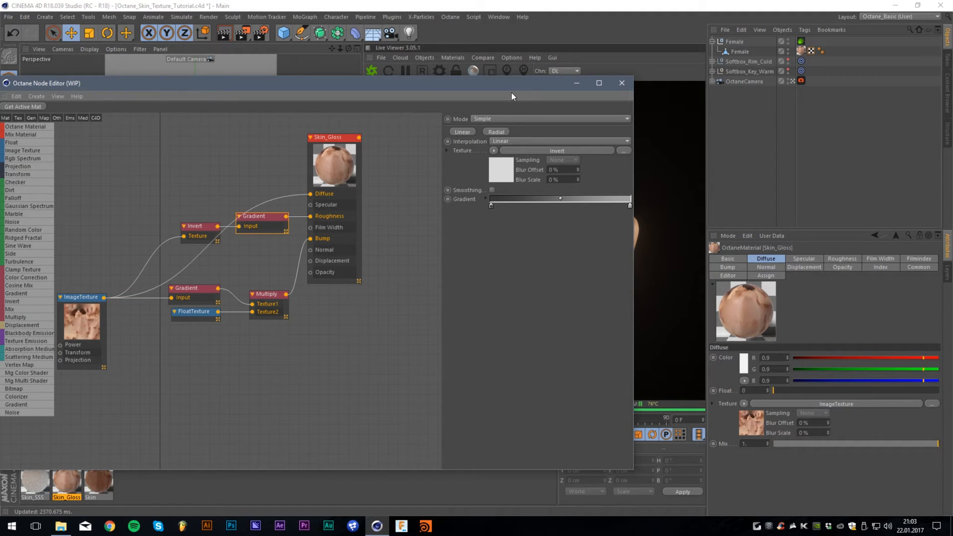
drag(499, 83, 224, 59)
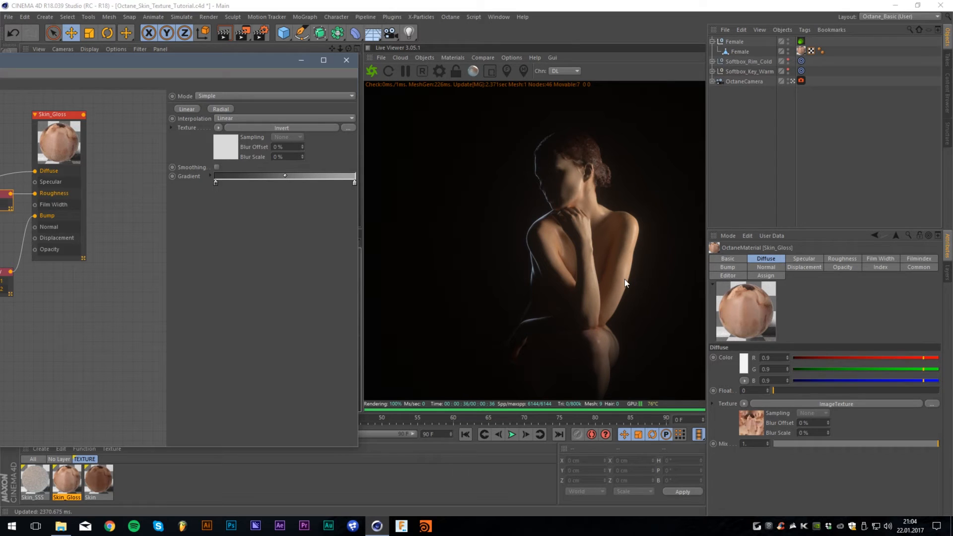
drag(171, 64, 233, 75)
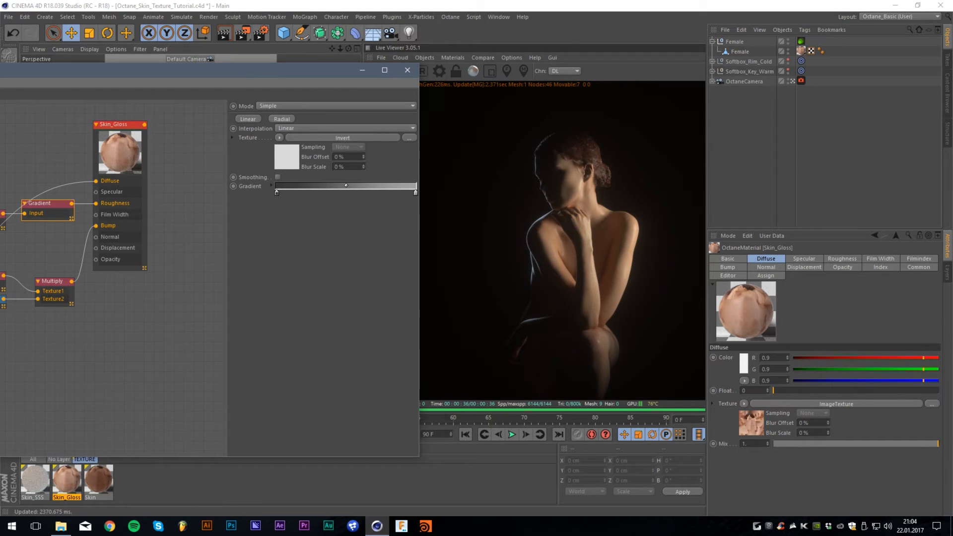
drag(248, 71, 544, 43)
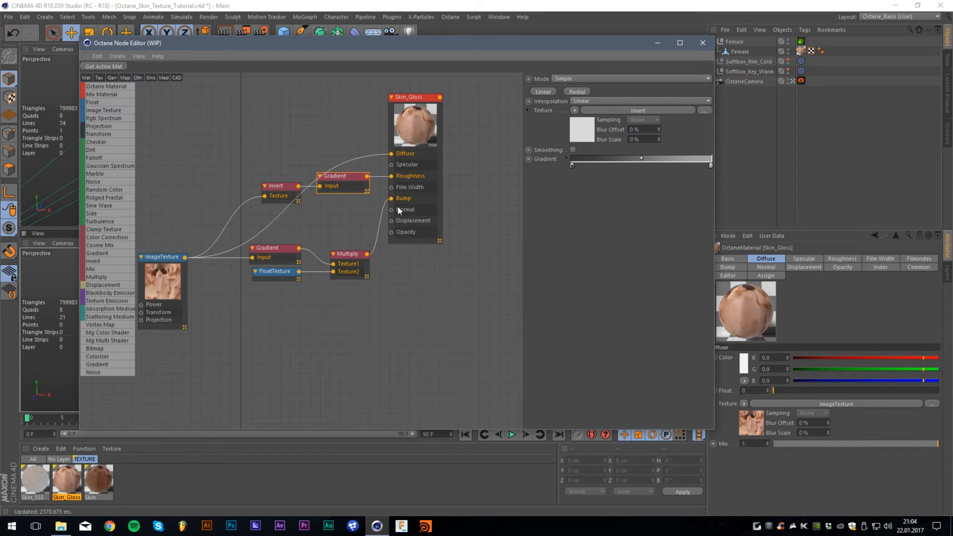
- Inspect the ImageTexture, Gradient, Multiply and FloatTexture nodes that drive the Skin_Gloss bump channel
click(166, 260)
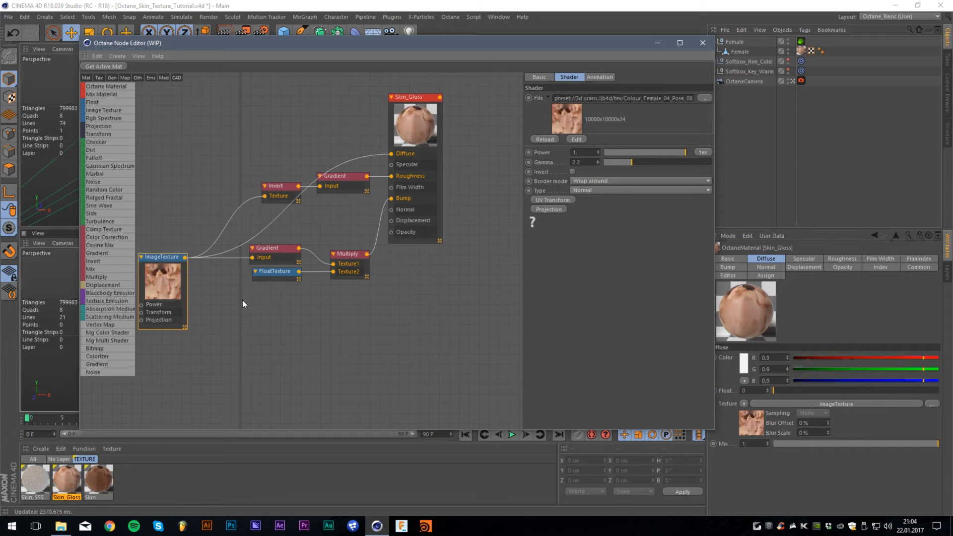
click(275, 252)
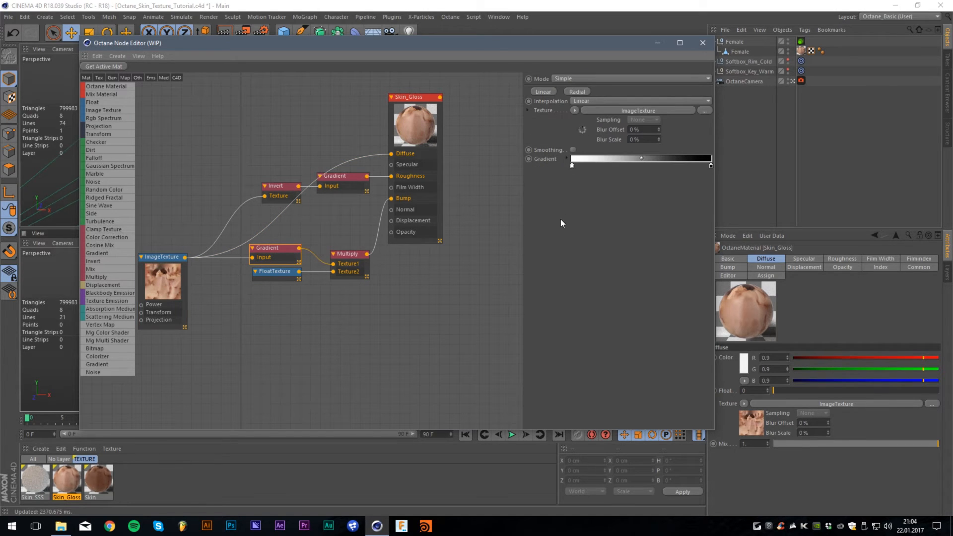
click(359, 257)
click(287, 275)
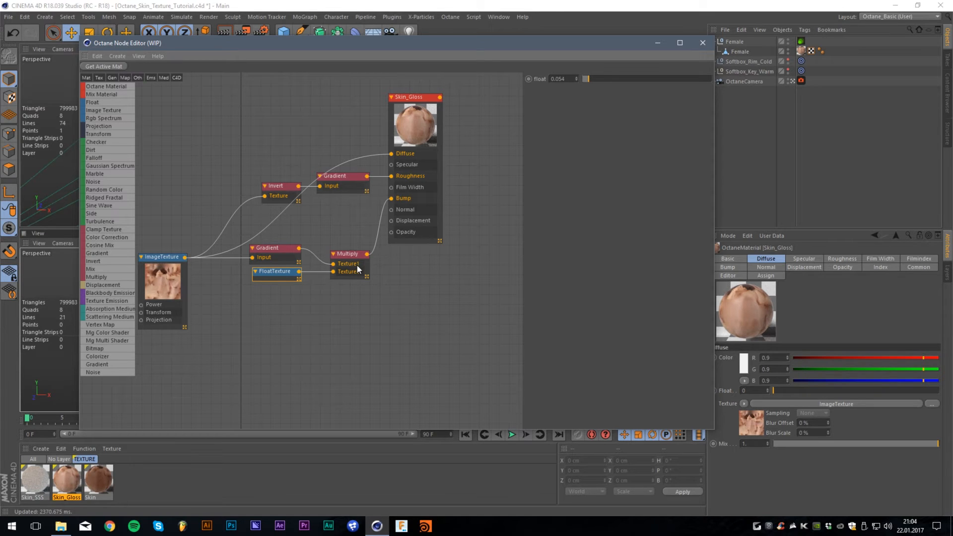
- Check the Skin_Gloss result on the figure in the live render
drag(604, 44, 281, 71)
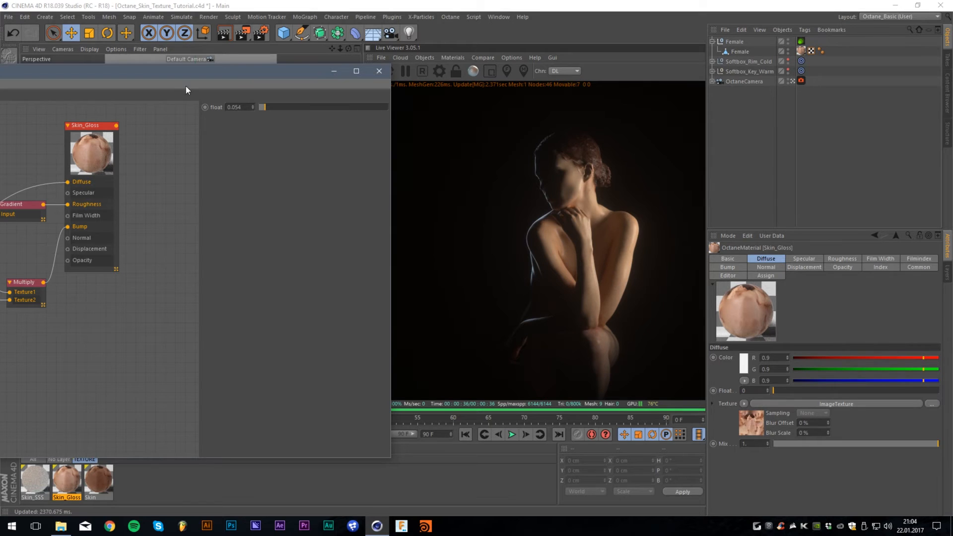
drag(166, 74, 214, 83)
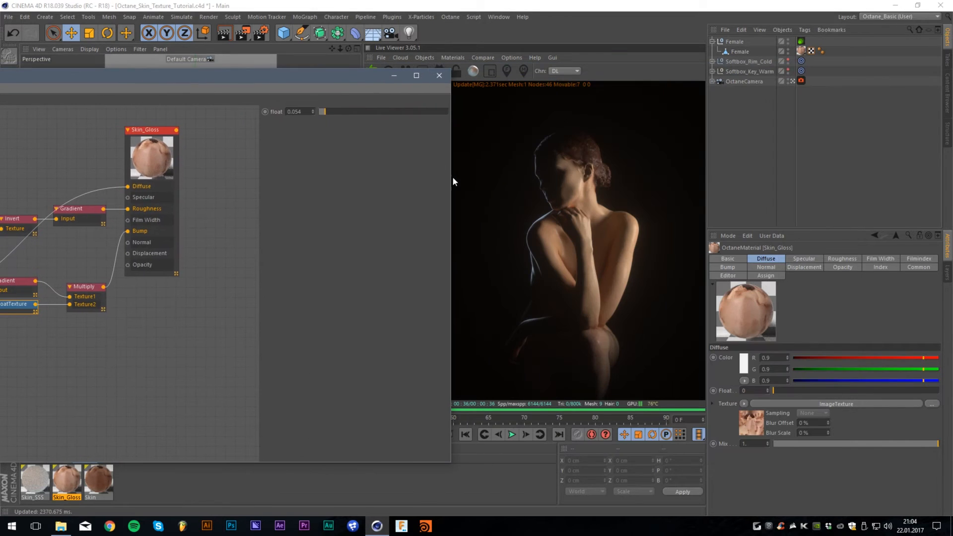
drag(300, 77, 613, 60)
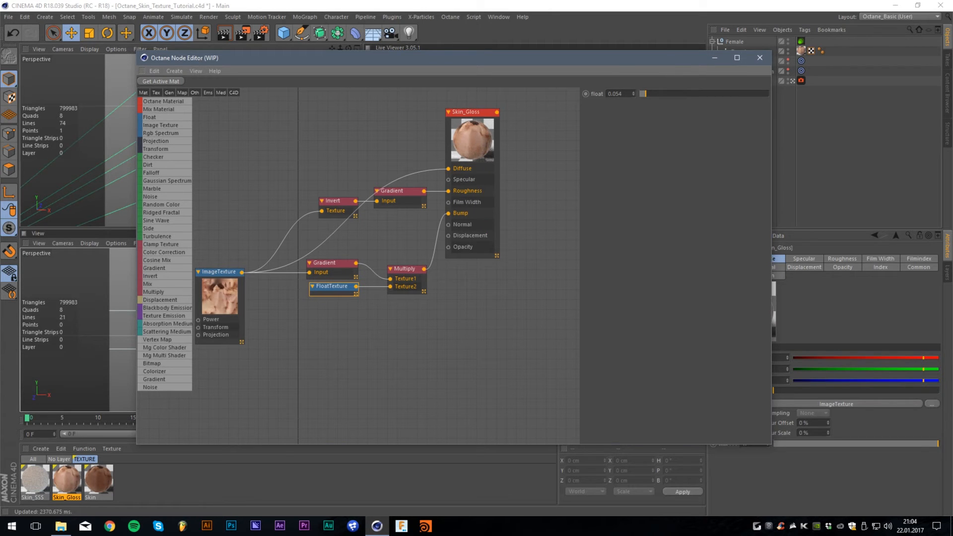
- Replace the Female mesh's material with Skin_SSS and bring up the Skin_SSS node network
drag(668, 61, 276, 48)
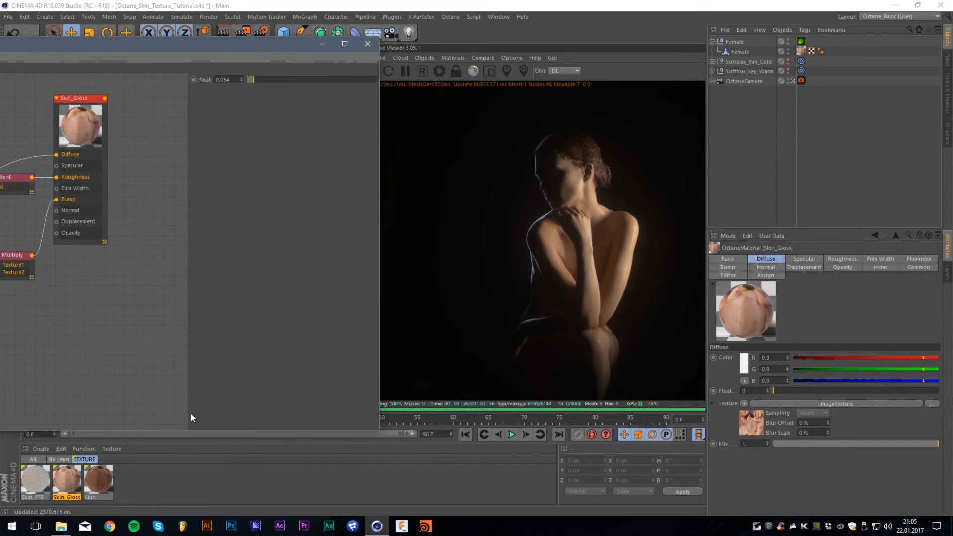
drag(39, 480, 800, 48)
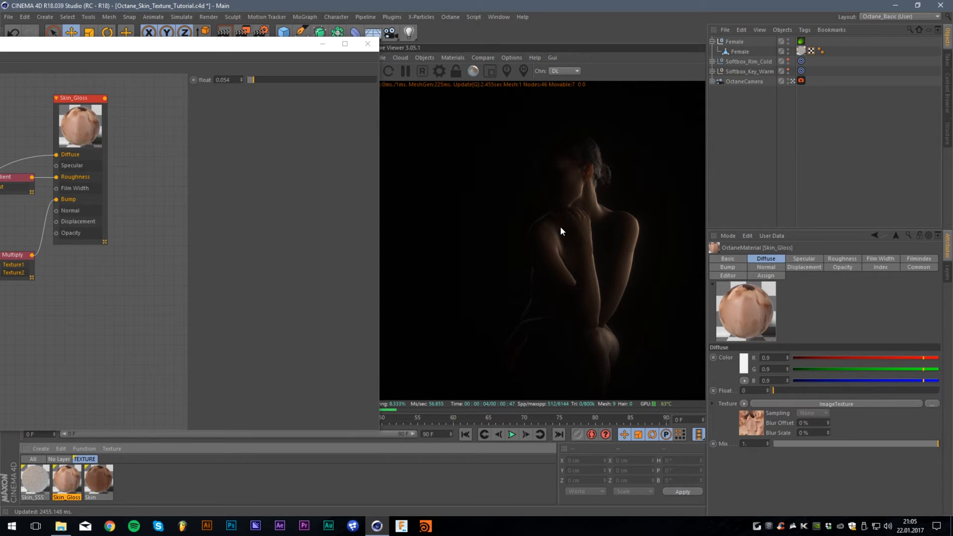
click(30, 483)
drag(94, 50, 396, 84)
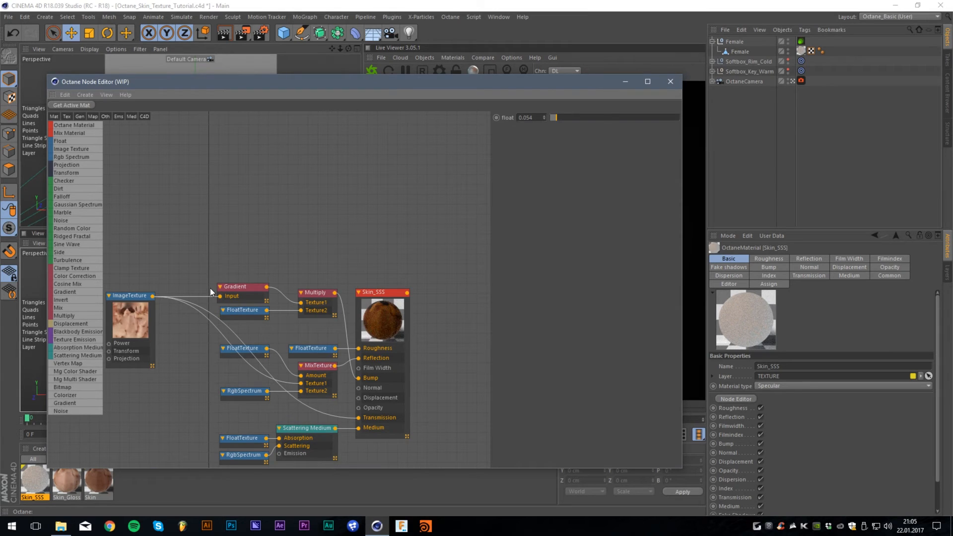
- Inspect the ImageTexture node and the Fake shadows setting of Skin_SSS, comparing them with the live render
click(140, 308)
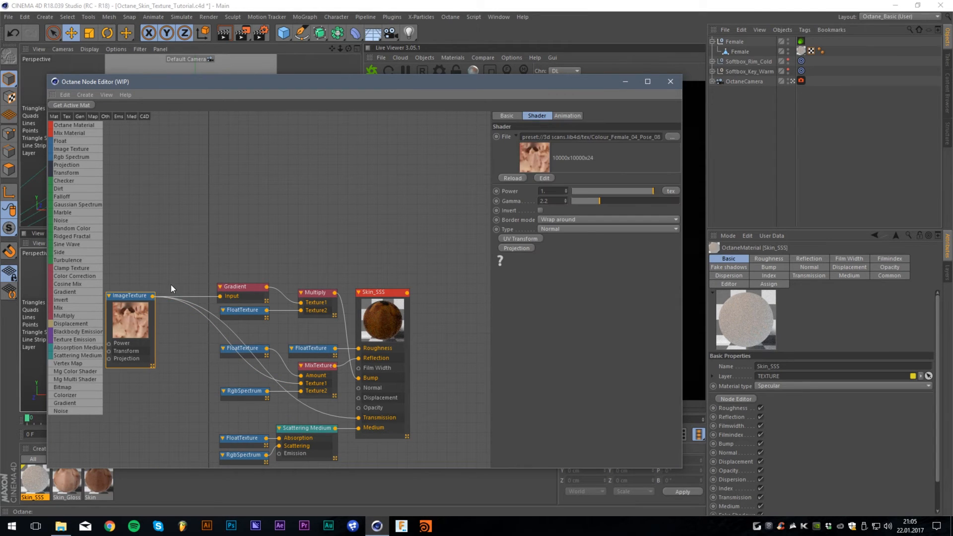
click(278, 251)
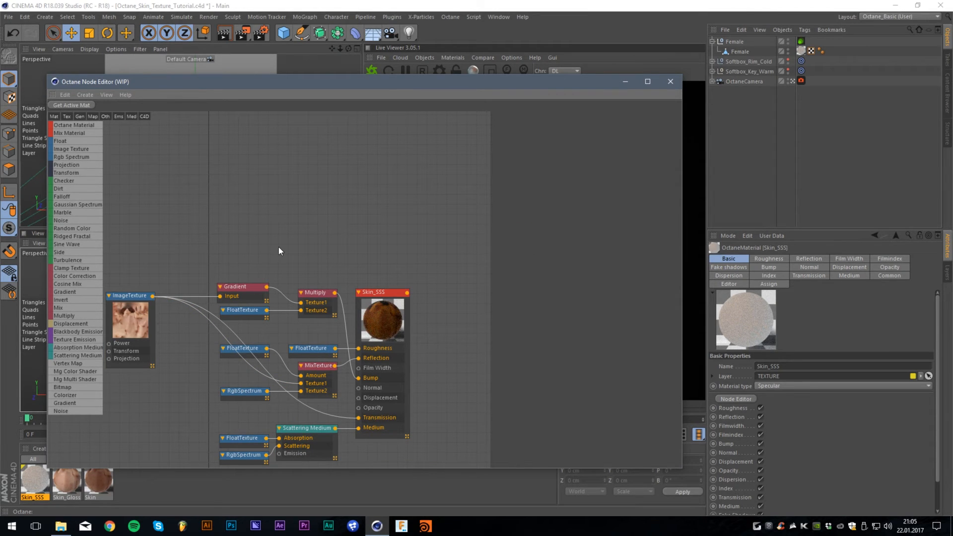
click(371, 301)
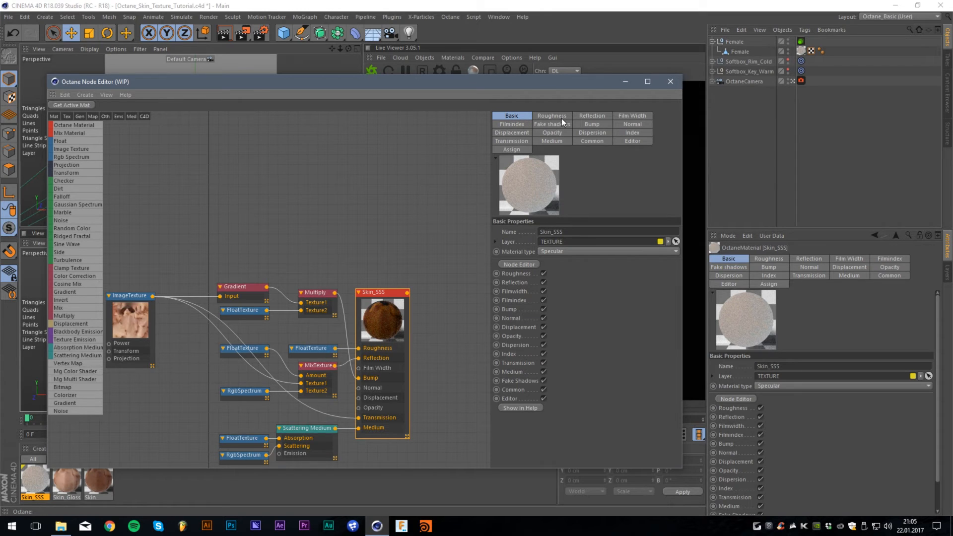
click(550, 124)
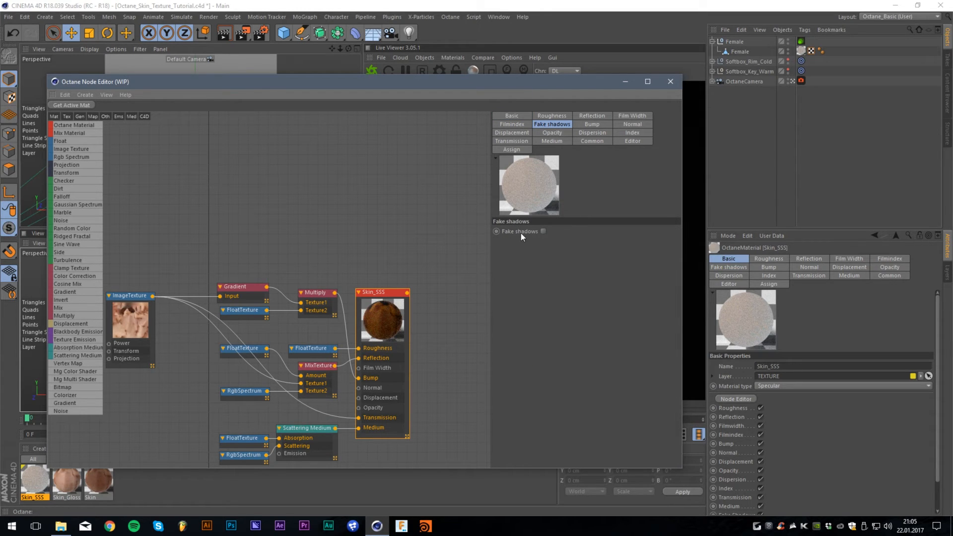
click(618, 132)
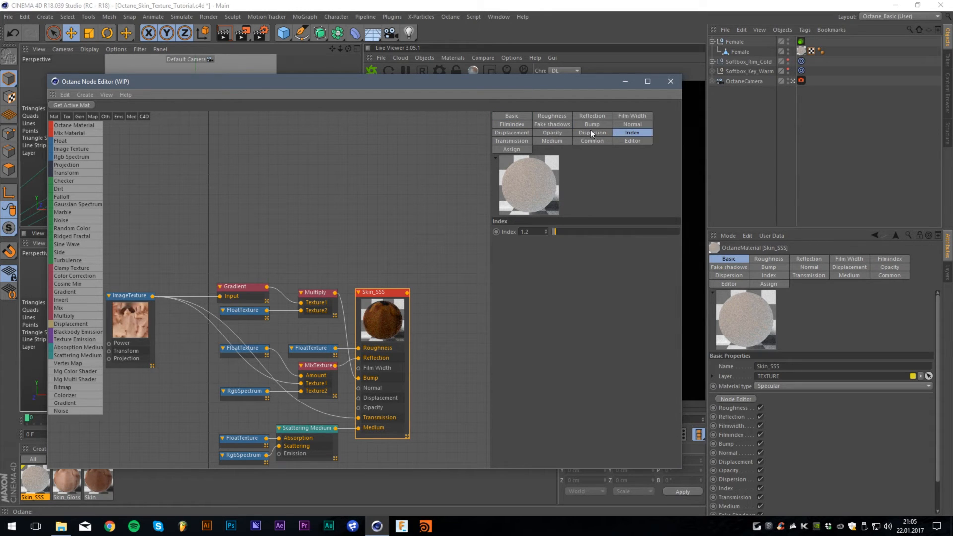
click(553, 126)
drag(552, 85, 326, 68)
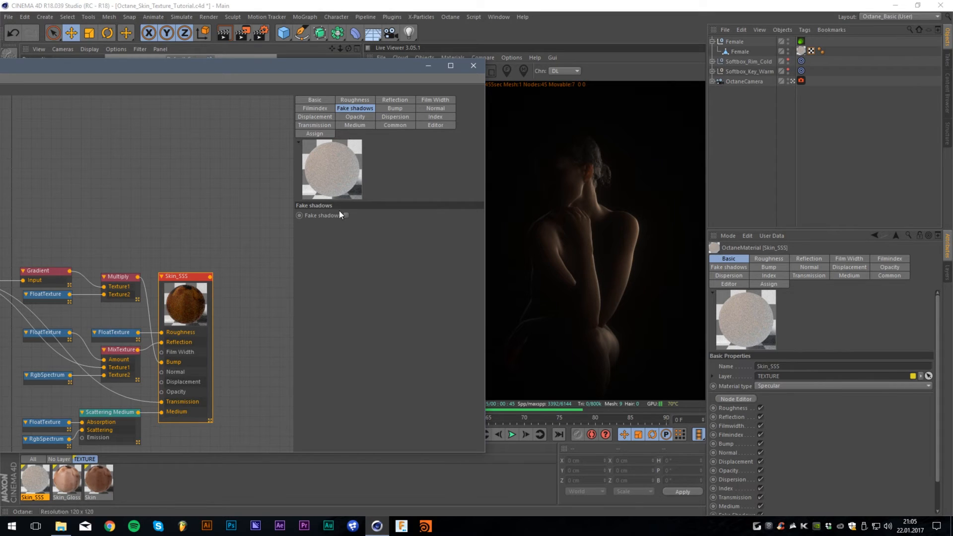
drag(353, 66, 448, 80)
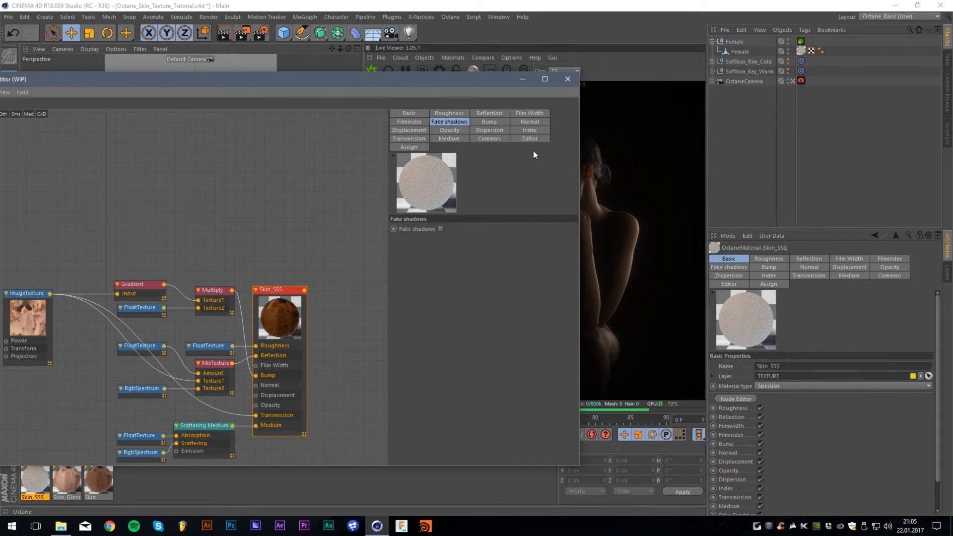
- Examine the Index setting of Skin_SSS and check the scattering look in the live render
click(519, 129)
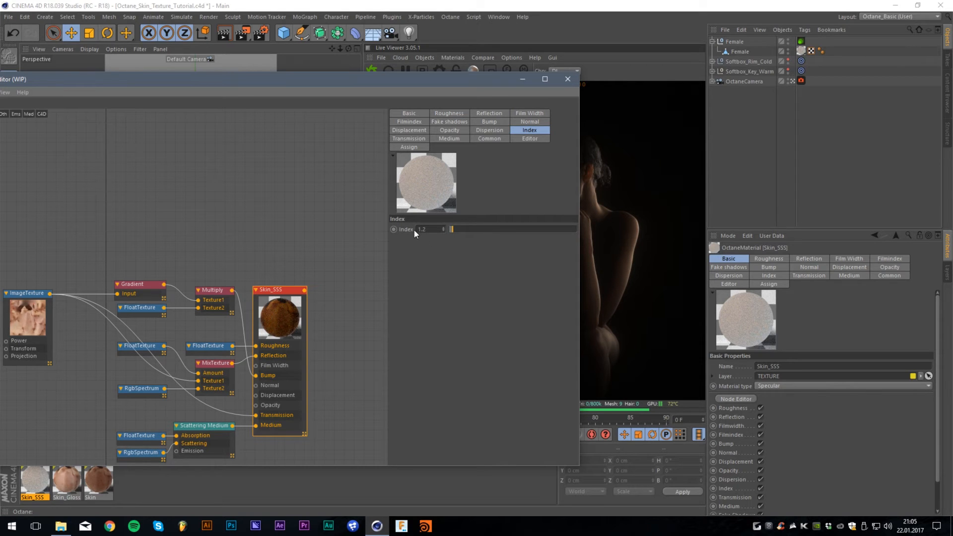
double_click(422, 228)
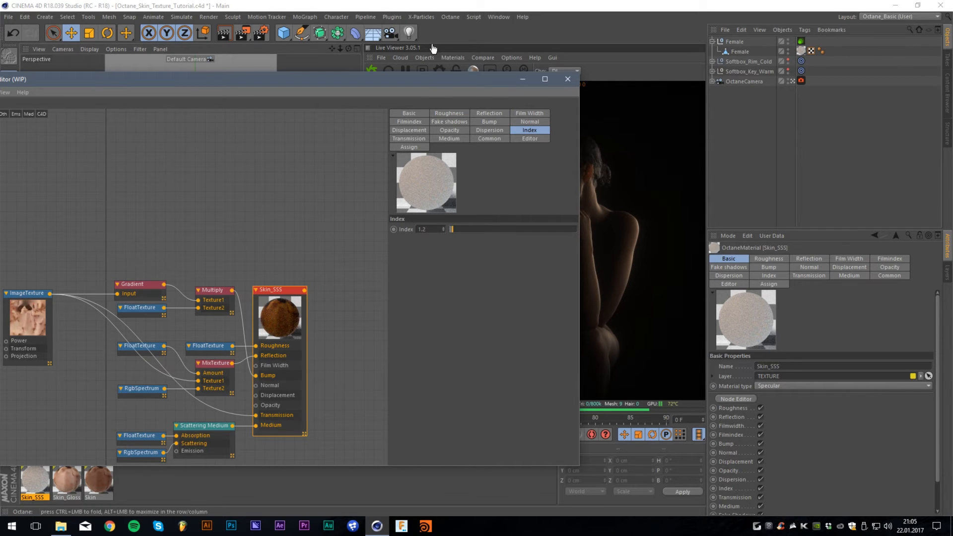
drag(444, 80, 282, 59)
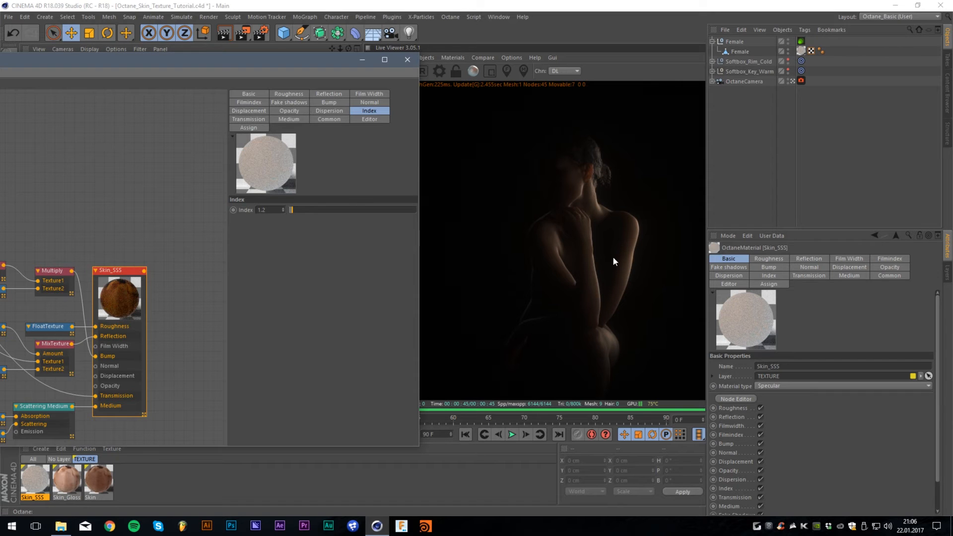
drag(177, 60, 511, 54)
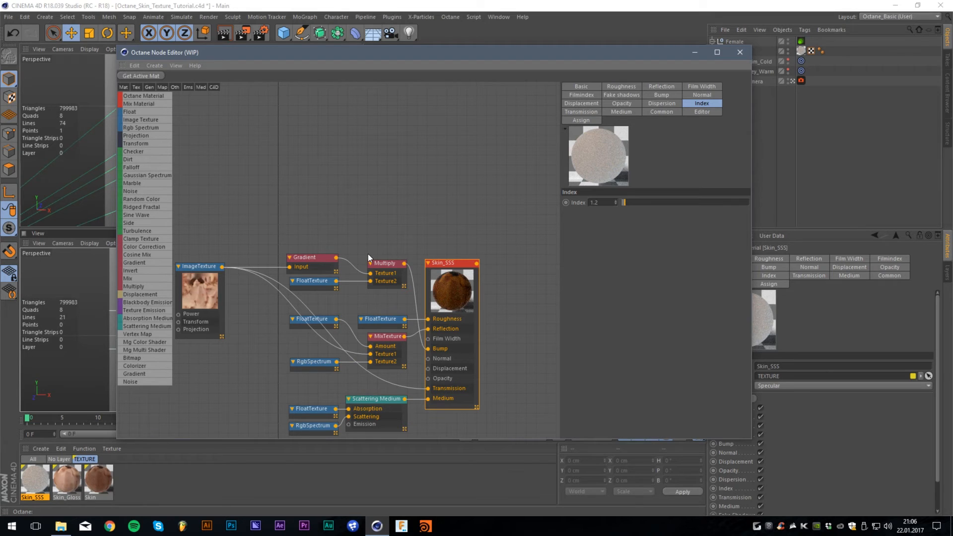
- Inspect the FloatTexture that drives the Skin_SSS roughness alongside the material's own settings
click(386, 320)
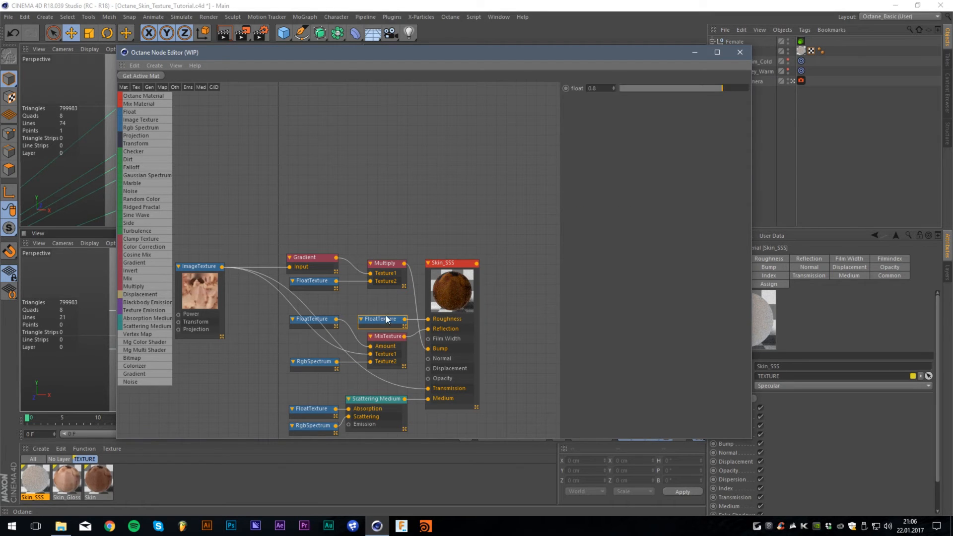
click(455, 272)
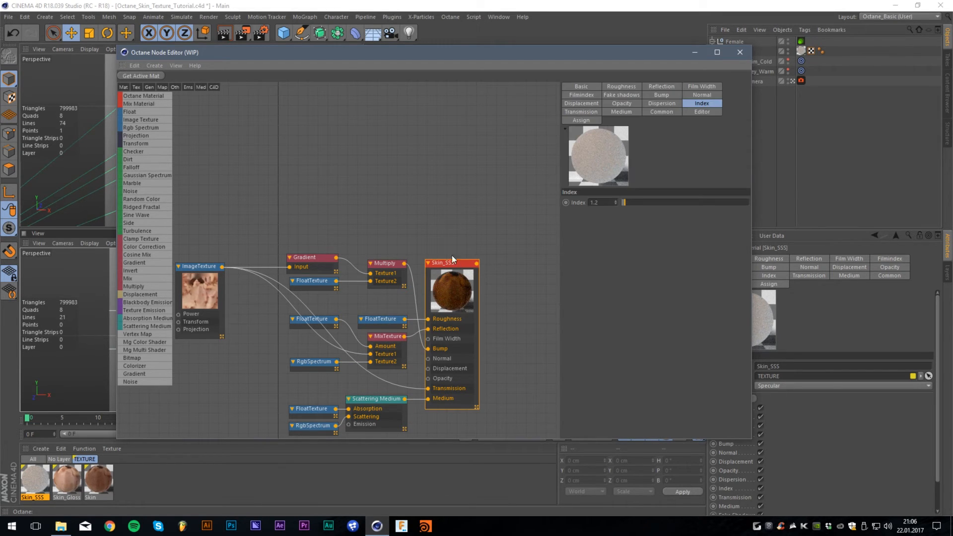
click(390, 323)
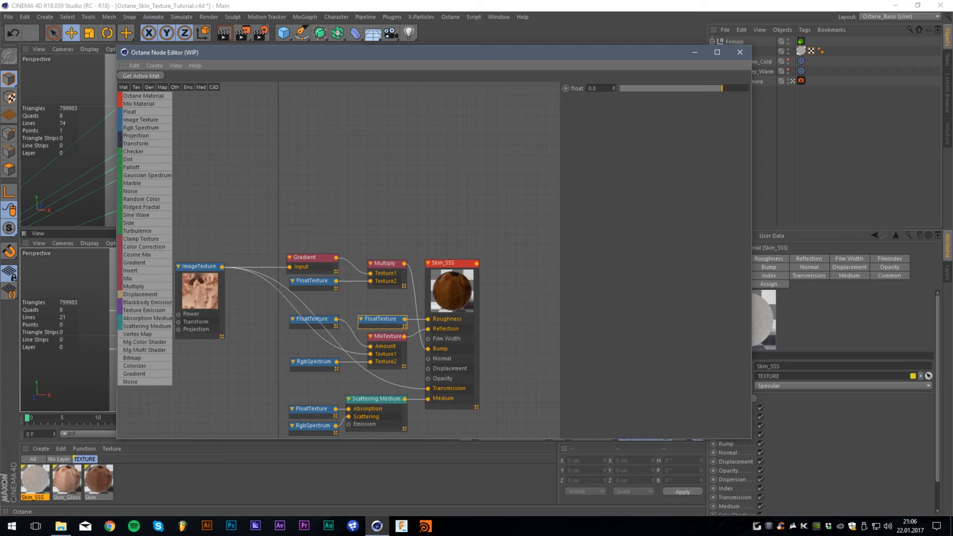
click(462, 298)
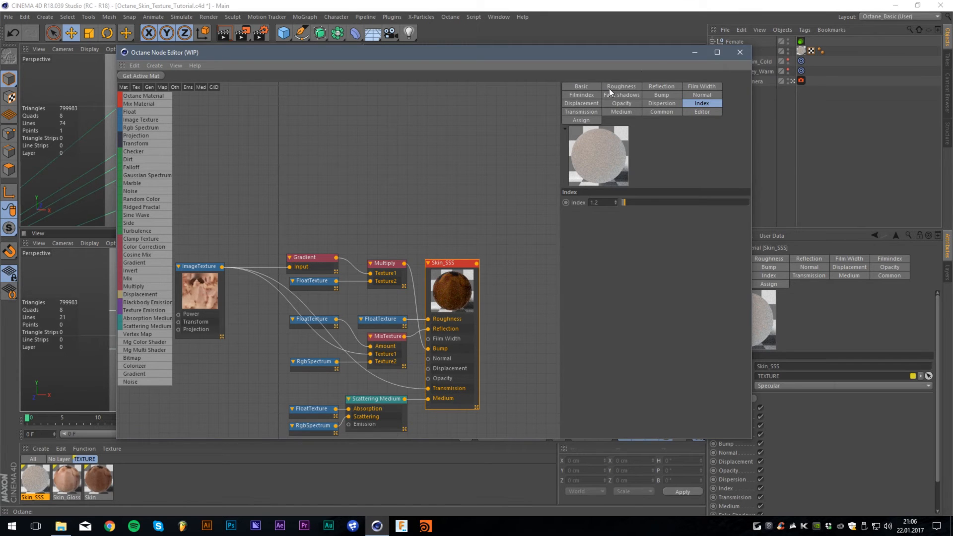
drag(644, 59, 569, 59)
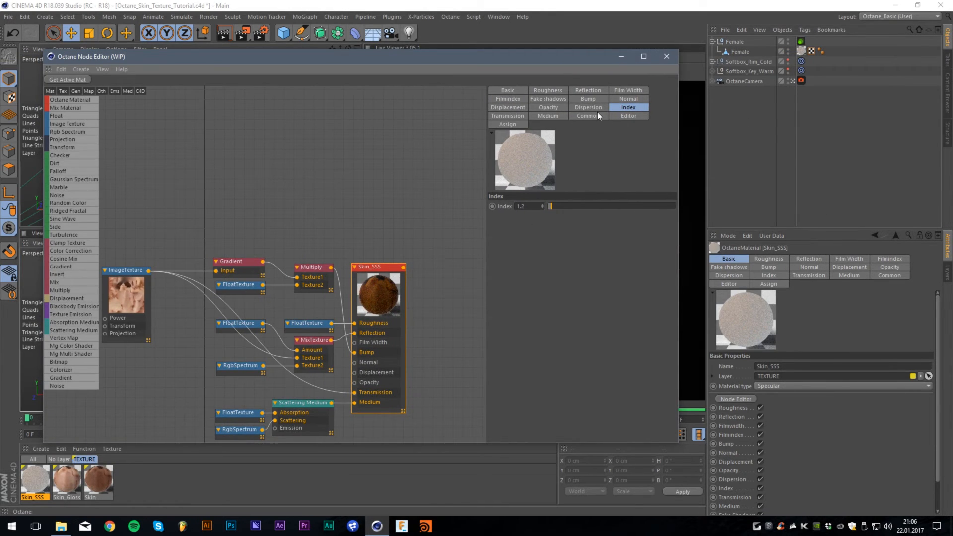
- Inspect the ImageTexture and the MixTexture inputs feeding the Skin_SSS reflection, with the live render in view
click(365, 222)
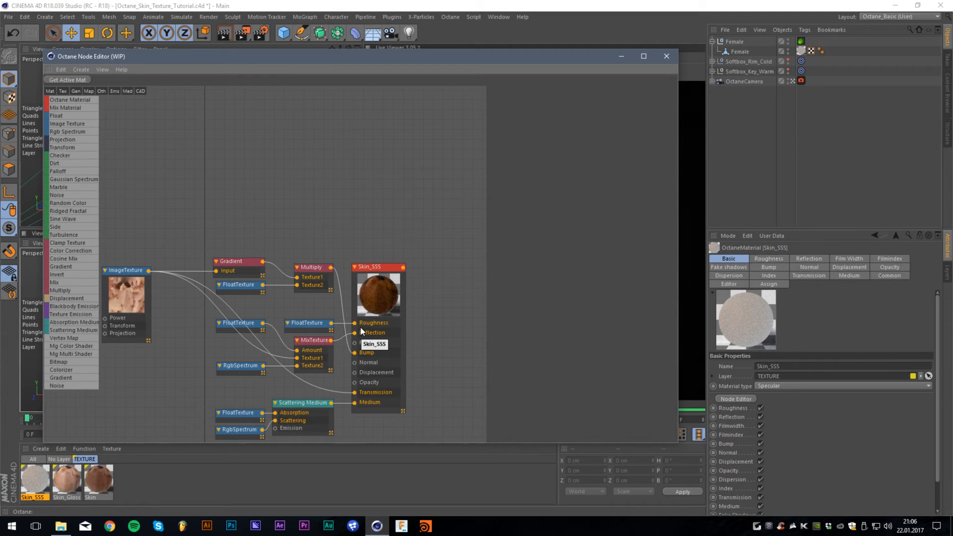
click(141, 307)
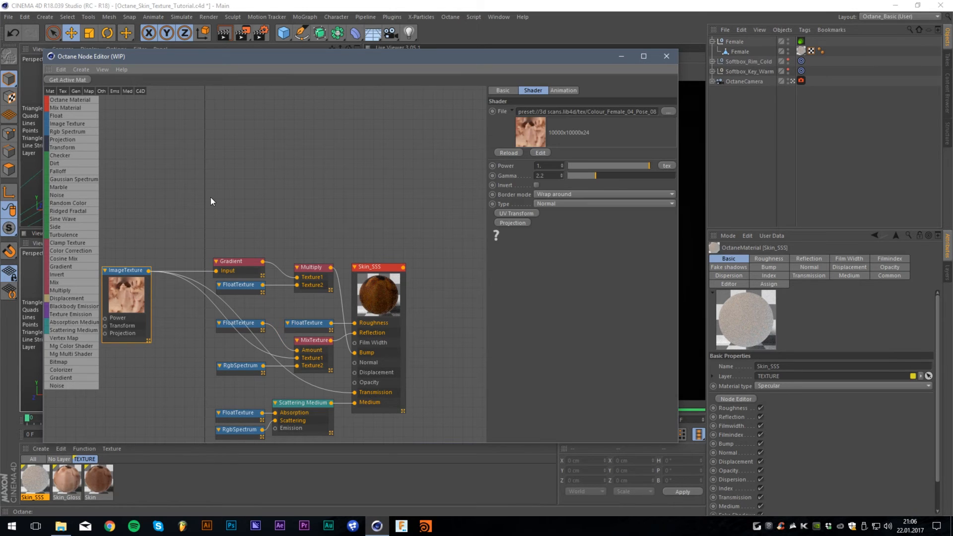
click(315, 341)
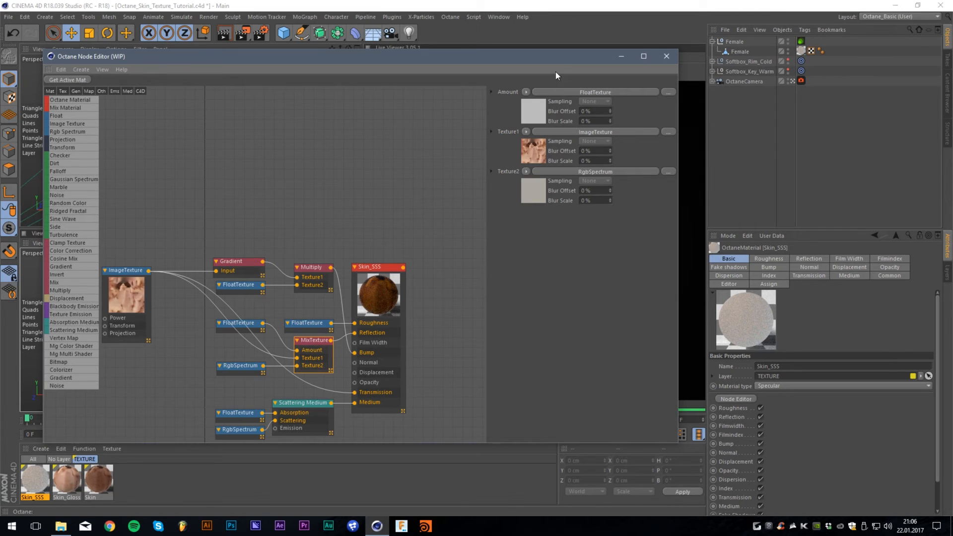
drag(560, 60, 533, 50)
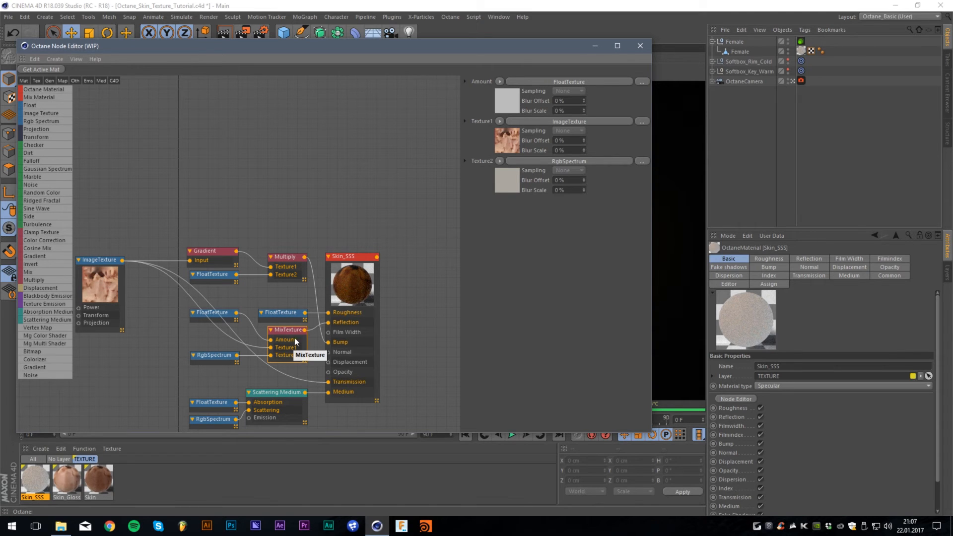
drag(517, 47, 418, 55)
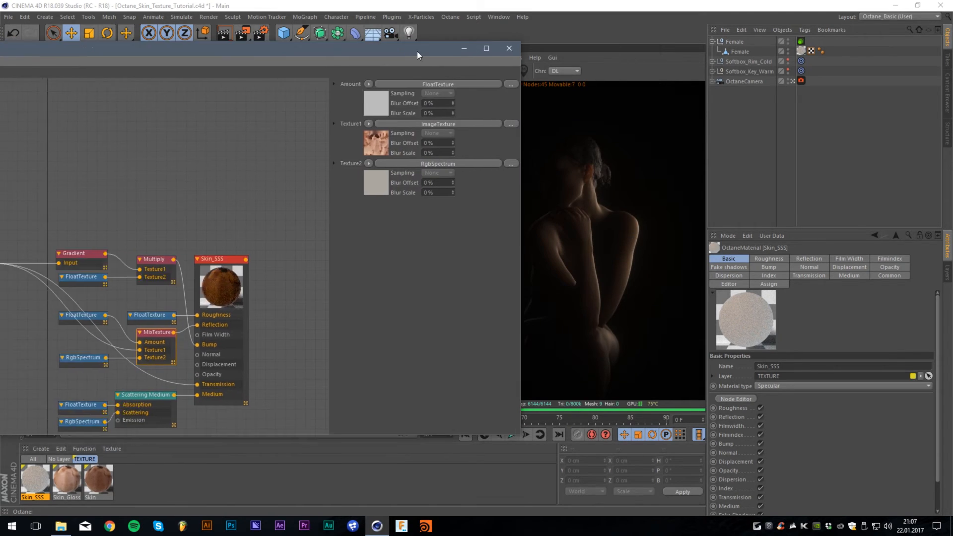
- Examine the color of the RgbSpectrum node feeding the reflection MixTexture in the Color Picker
click(67, 365)
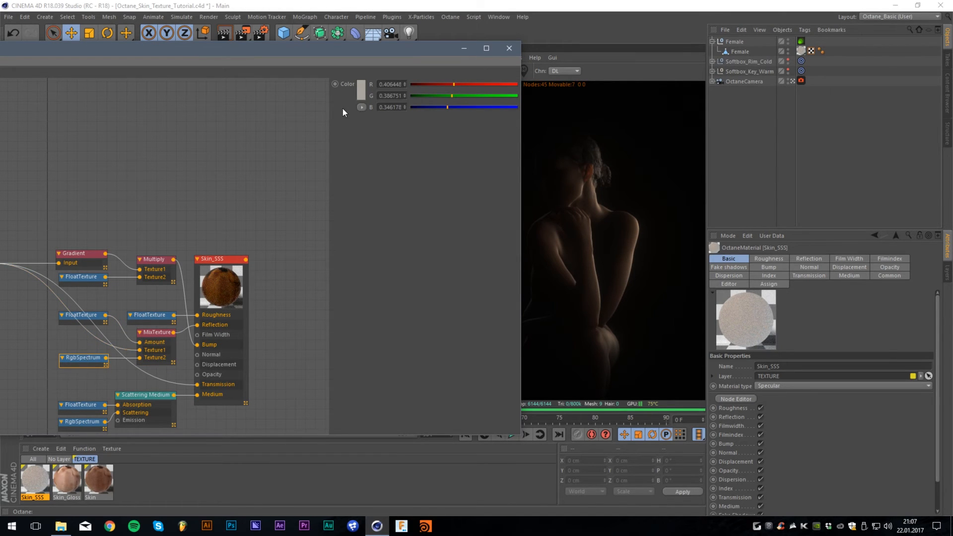
click(361, 90)
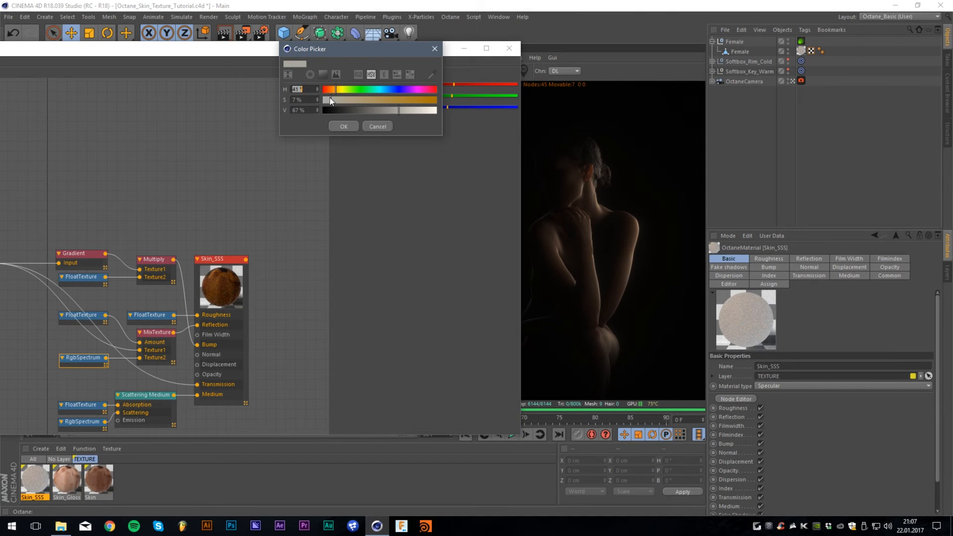
click(341, 130)
drag(293, 53, 371, 58)
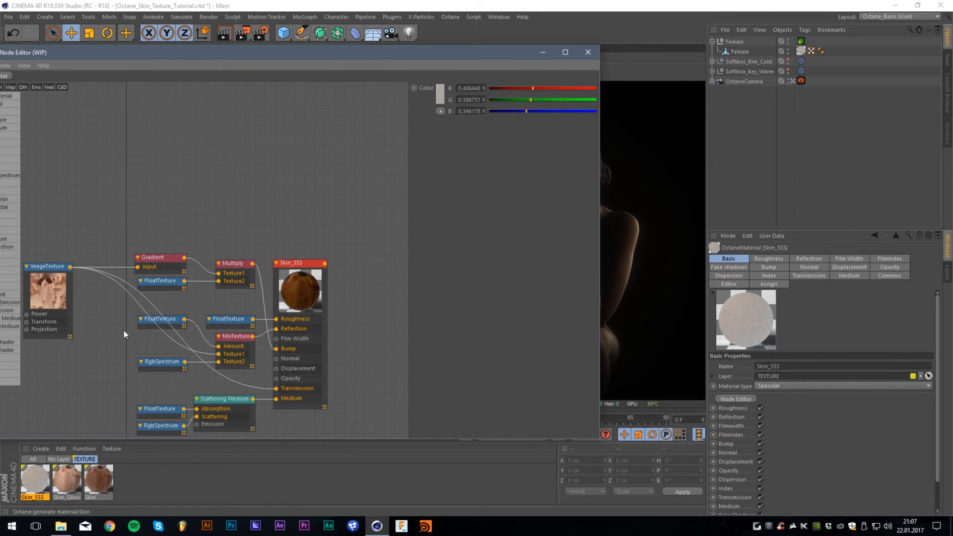
- Review the FloatTexture mix amount and the RgbSpectrum in the reflection mix, checking against the live render
click(149, 327)
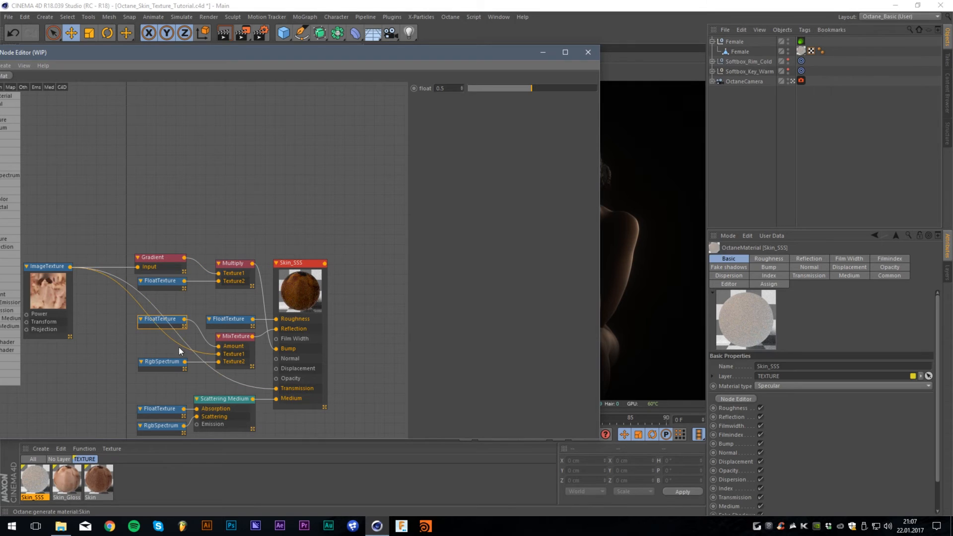
click(158, 362)
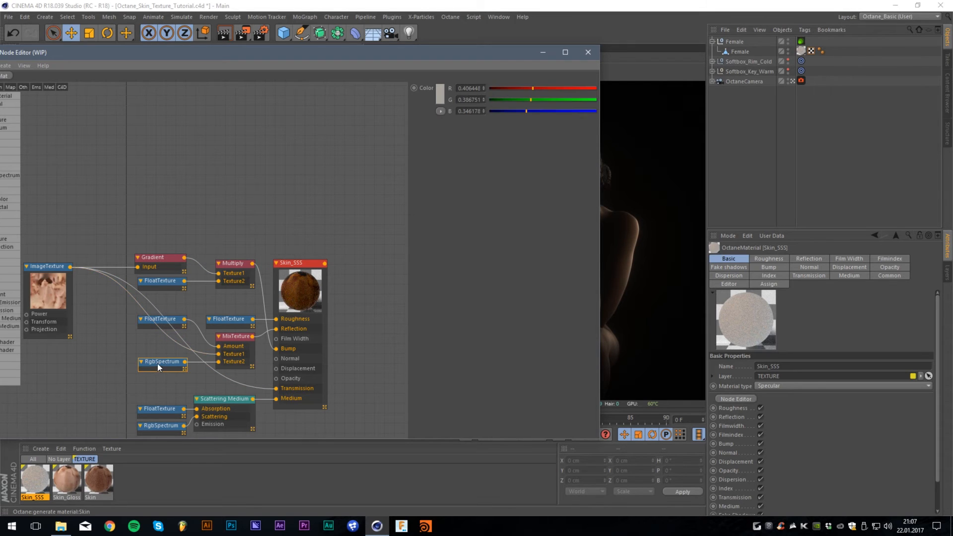
click(258, 189)
mouse_move(375, 55)
mouse_down()
mouse_move(227, 61)
mouse_move(371, 49)
mouse_up()
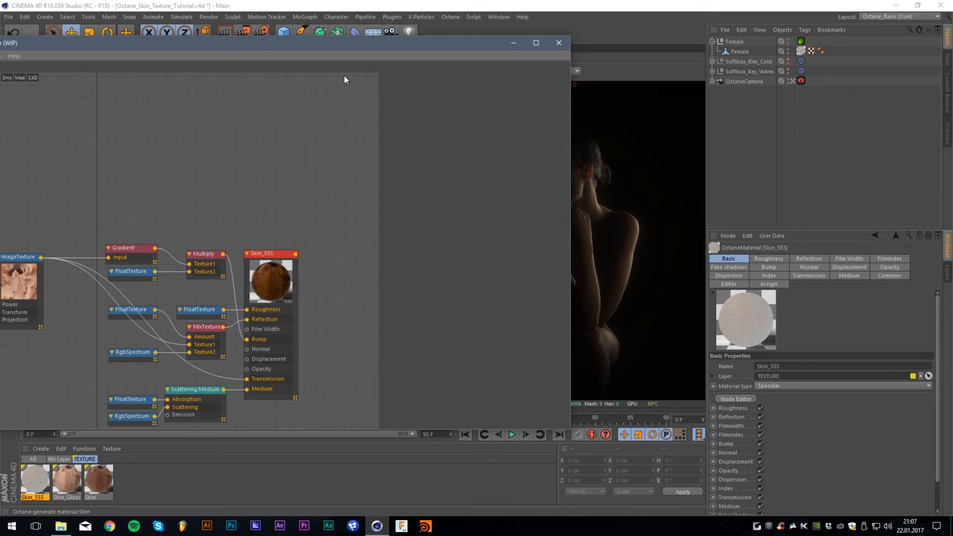
drag(354, 46, 337, 59)
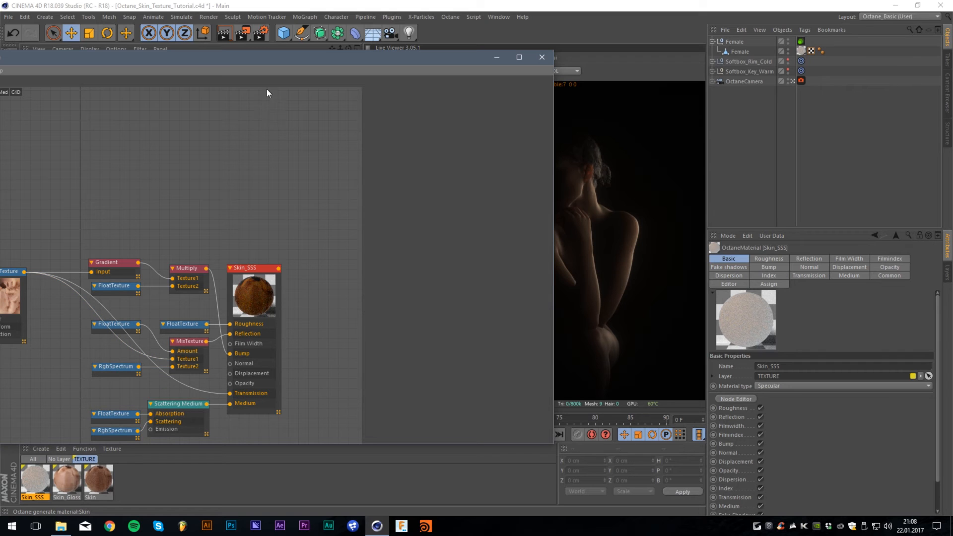
drag(254, 61, 373, 48)
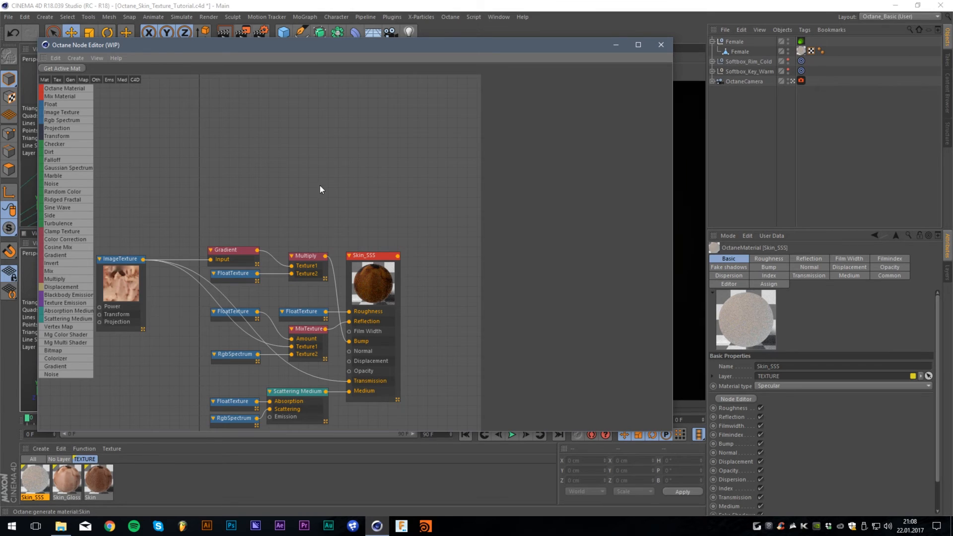
- Inspect the index setting of Skin_SSS and the ImageTexture feeding its transmission, comparing them with the live render
click(367, 359)
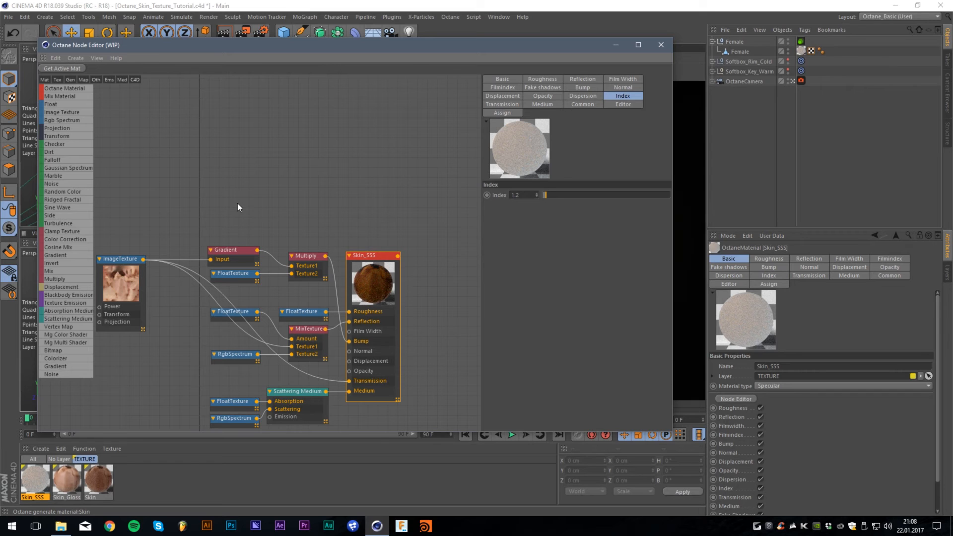
click(126, 273)
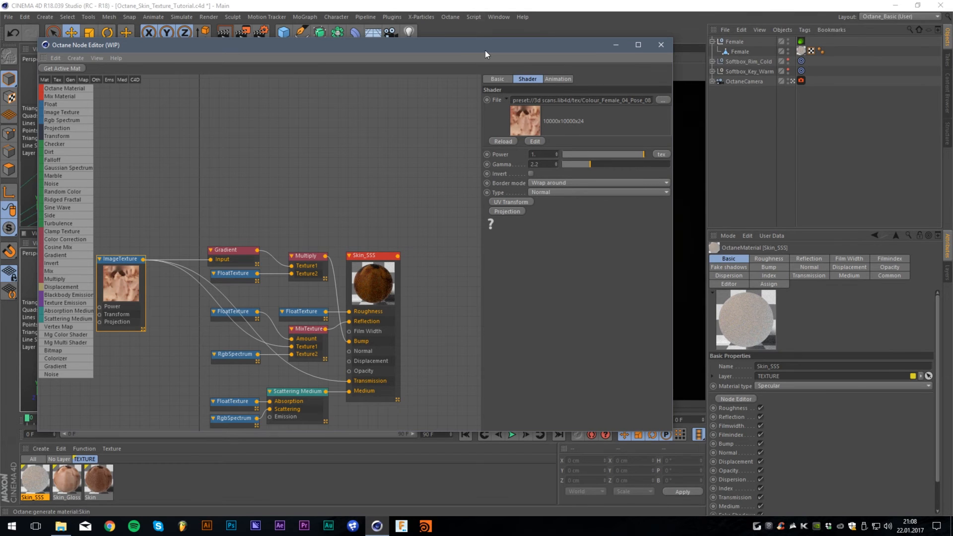
drag(484, 50, 305, 39)
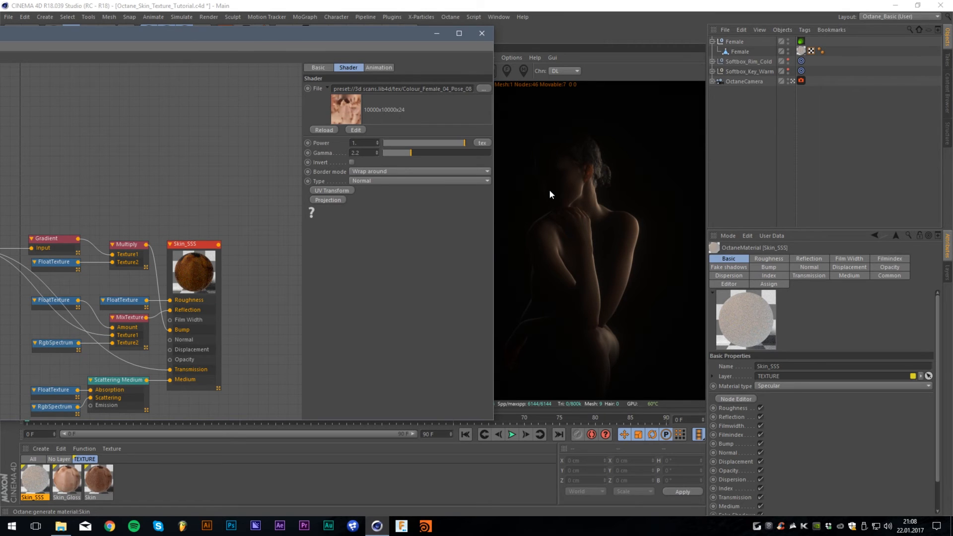
drag(249, 33, 297, 34)
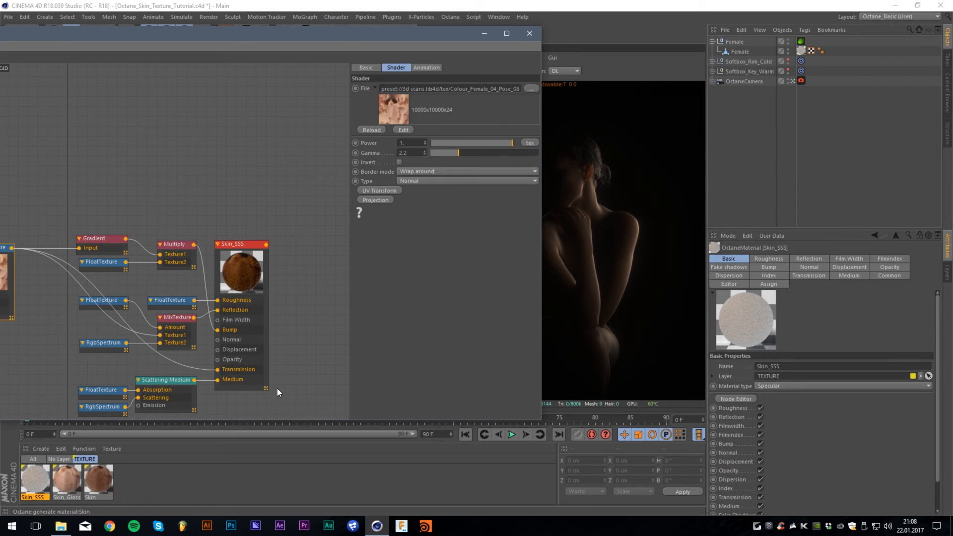
- Examine the Scattering Medium settings and the FloatTexture driving its absorption, checking against the live render
click(183, 385)
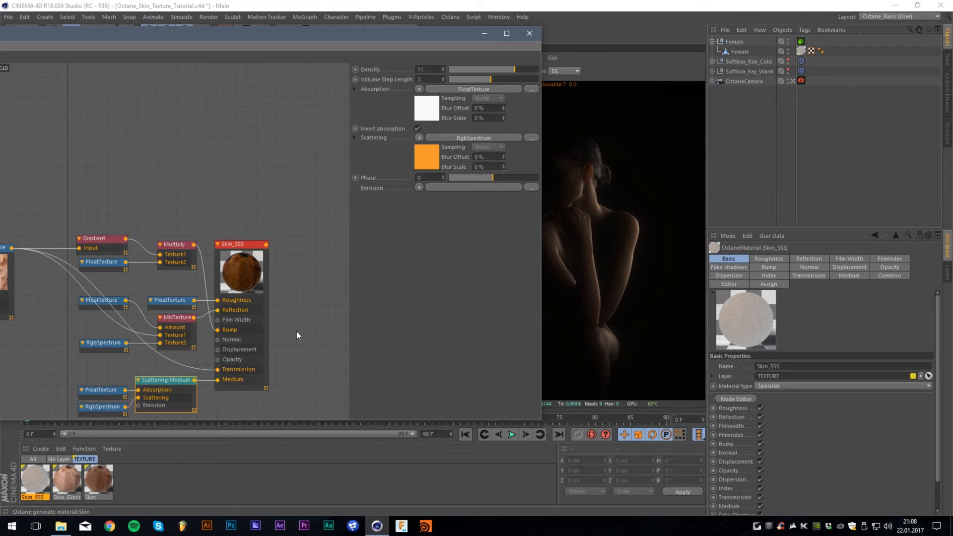
drag(260, 49, 370, 38)
click(216, 396)
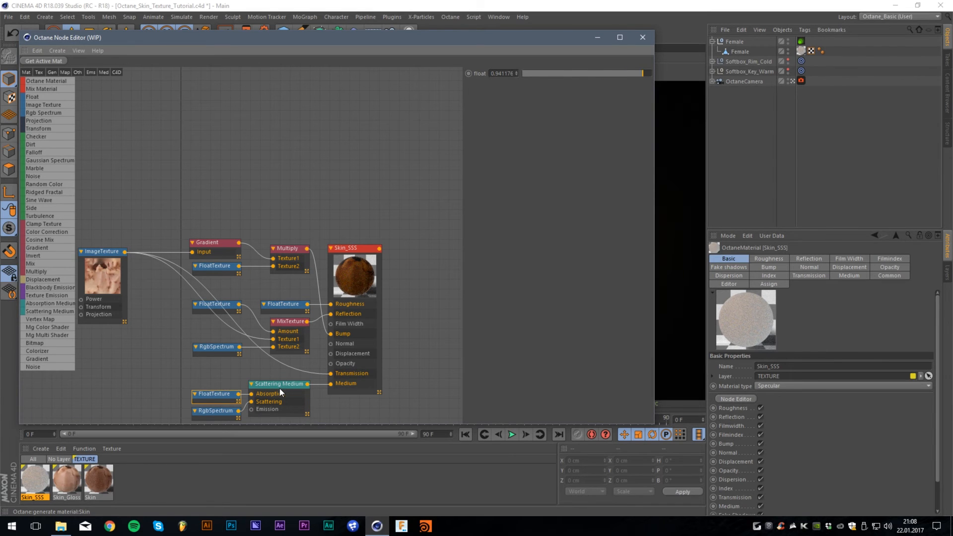
click(279, 388)
click(226, 396)
drag(491, 40, 294, 57)
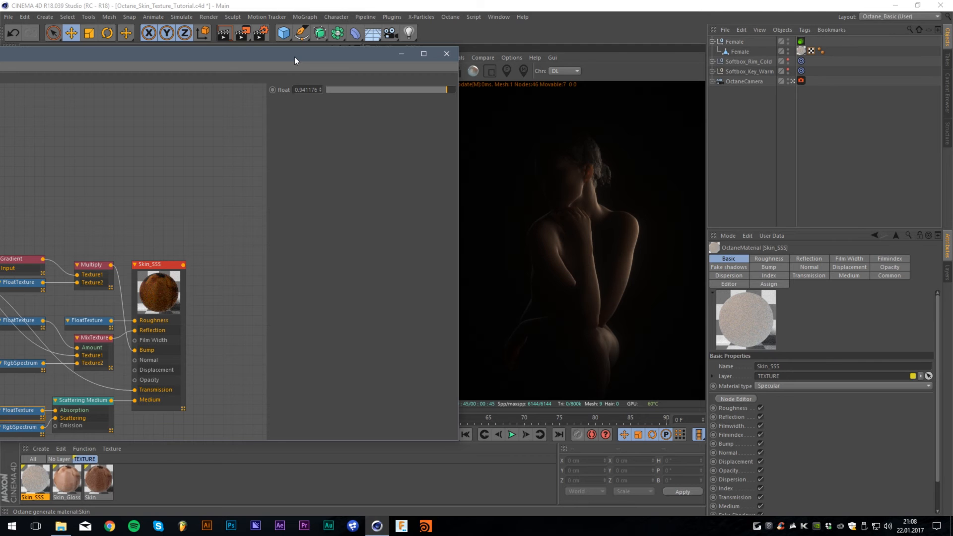
drag(294, 57, 429, 44)
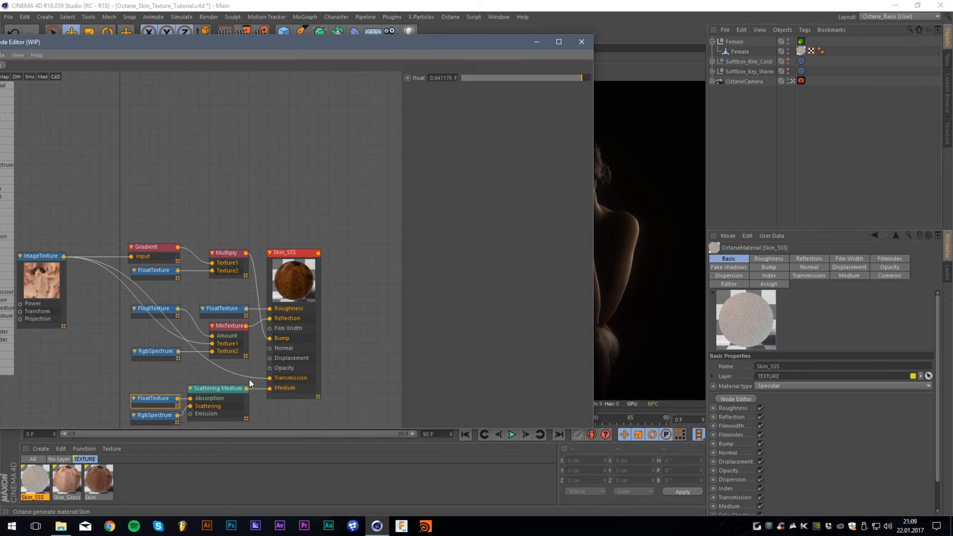
- Examine the scattering RgbSpectrum color in the Color Picker and compare it with the live render
click(167, 415)
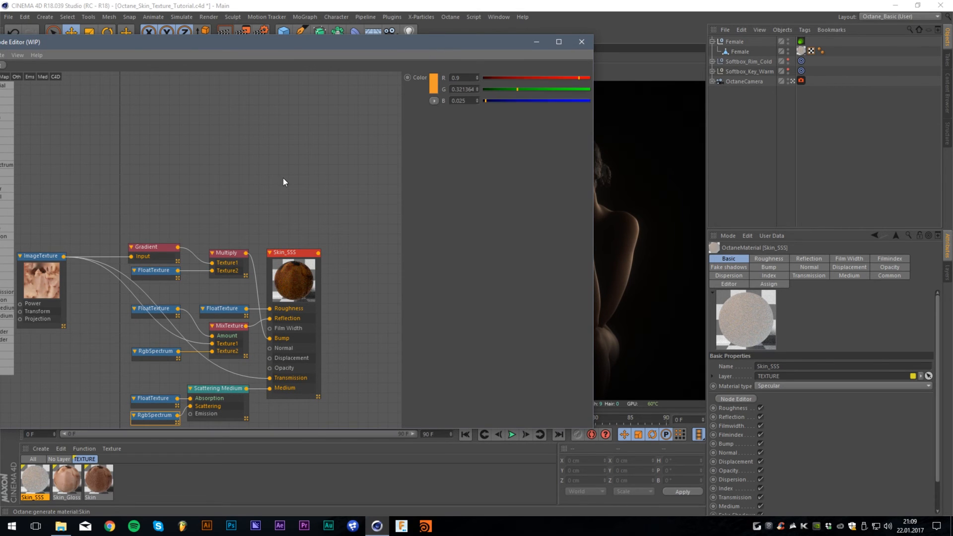
click(435, 82)
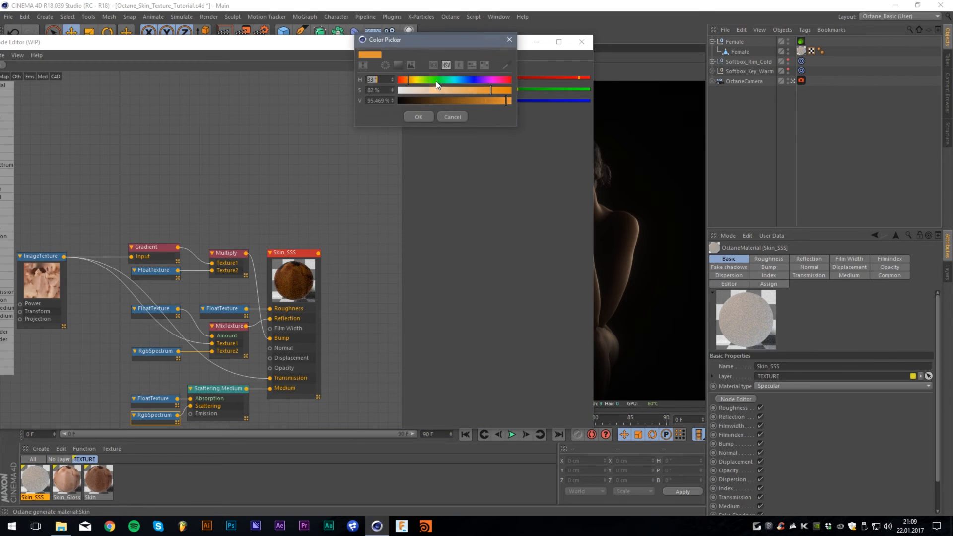
click(509, 40)
drag(454, 49, 349, 56)
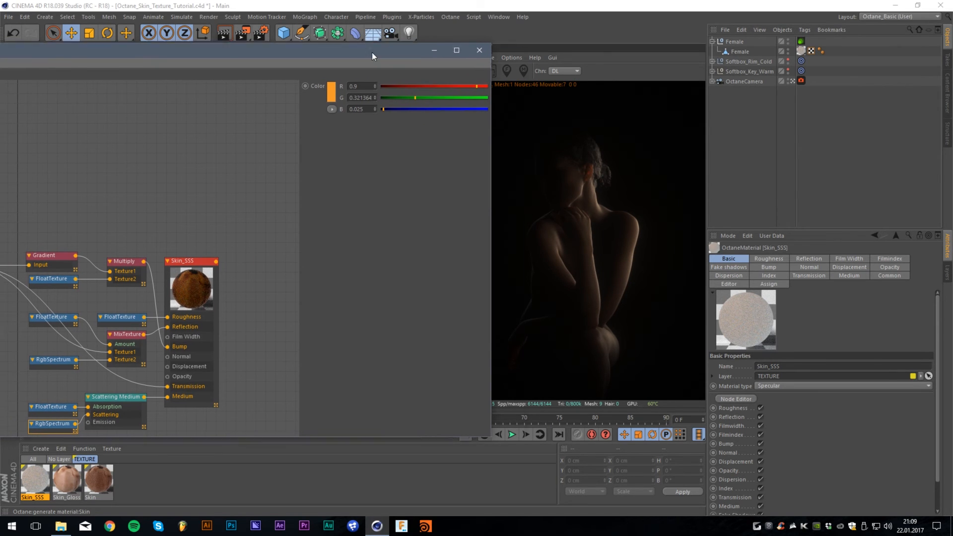
drag(371, 52, 537, 44)
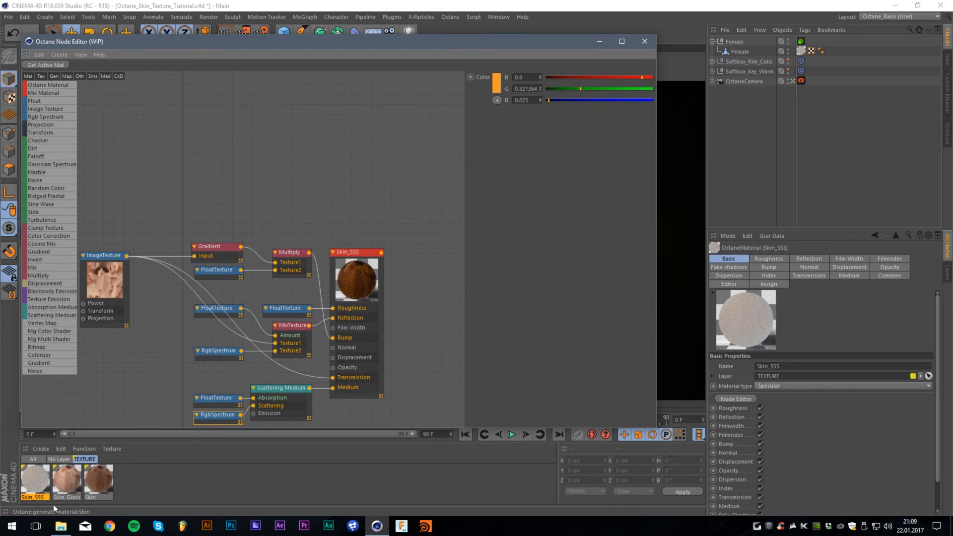
- Display the complete Skin mix material network and assign the Skin material to the Female mesh in place of Skin_SSS
click(99, 478)
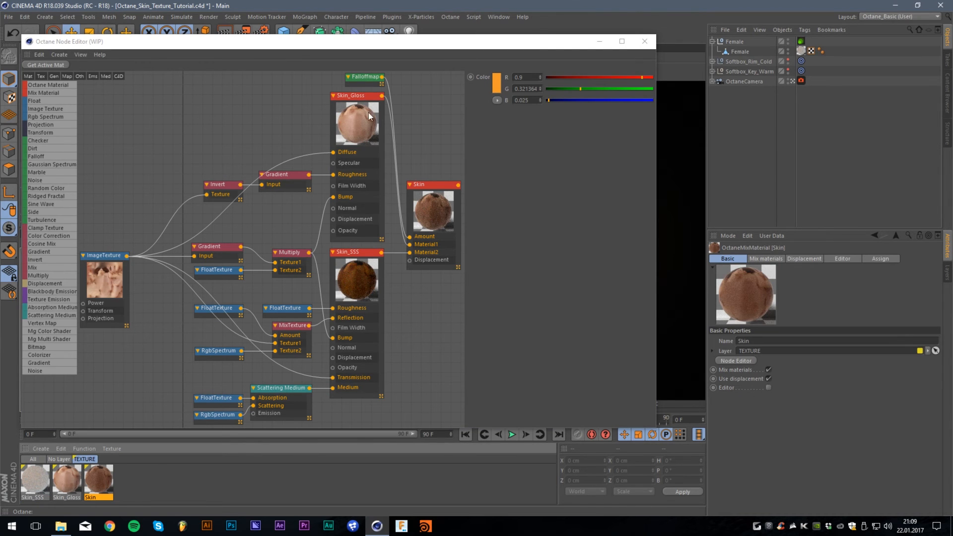
drag(456, 43, 285, 60)
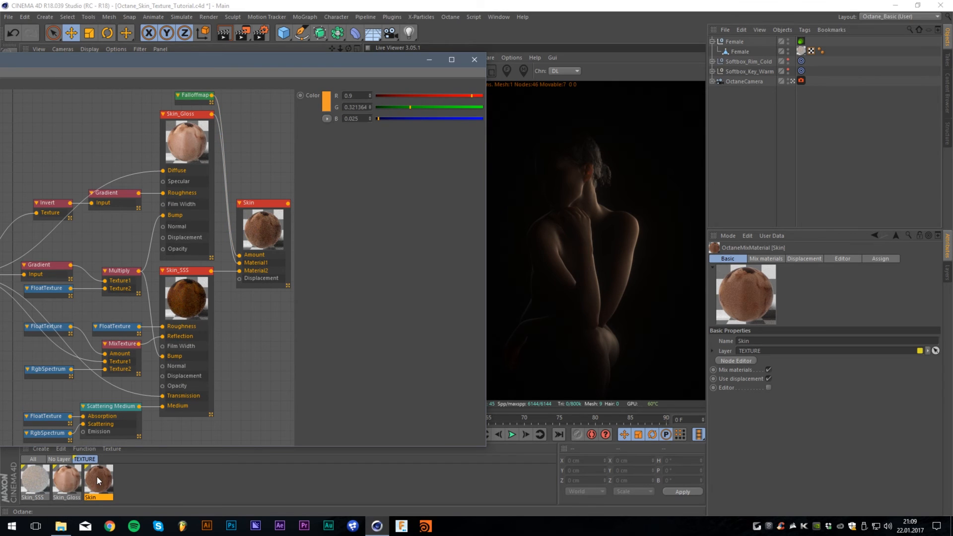
drag(99, 480, 800, 49)
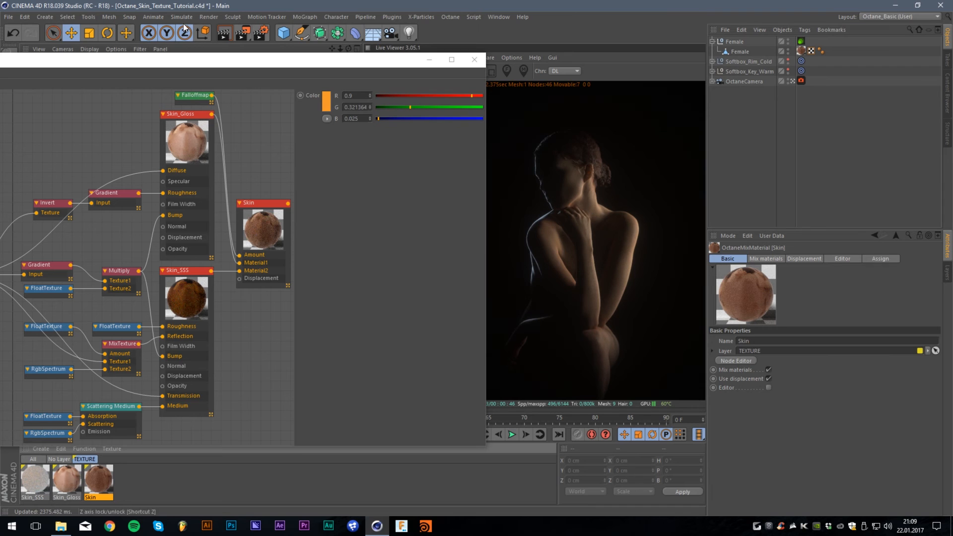
mouse_move(194, 56)
mouse_down()
mouse_move(428, 74)
mouse_move(173, 90)
mouse_up()
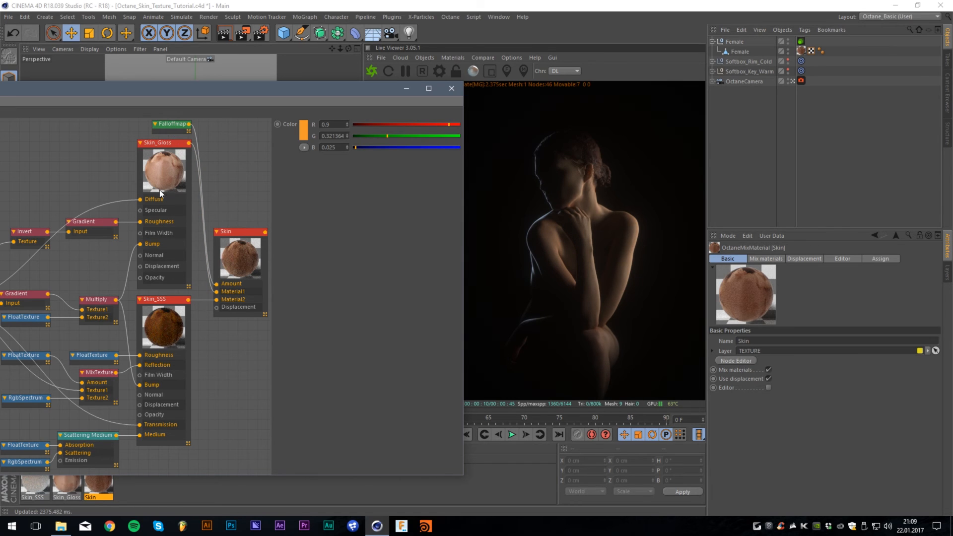
- Review the minimum, maximum and skew factor values of the Falloffmap that controls the Skin mix amount
click(175, 127)
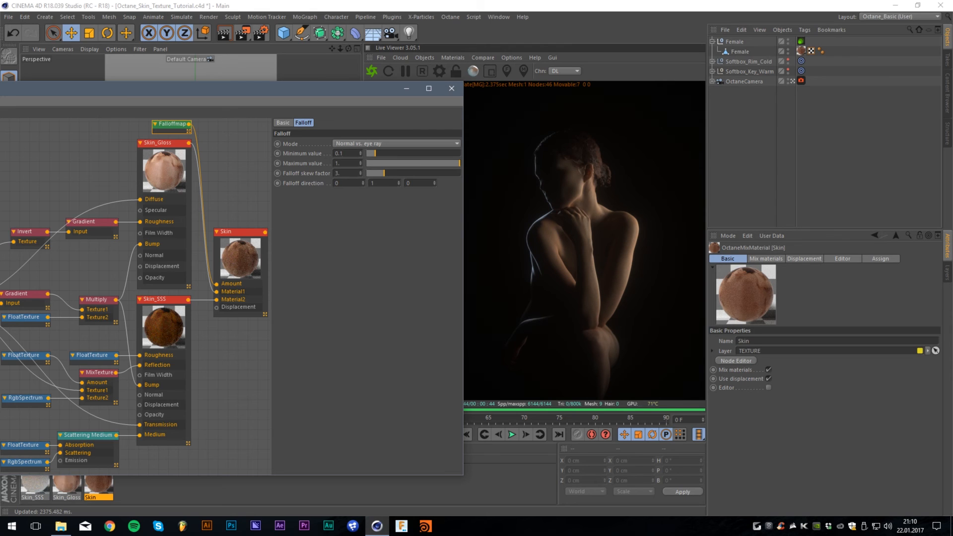
double_click(340, 154)
click(180, 166)
click(231, 168)
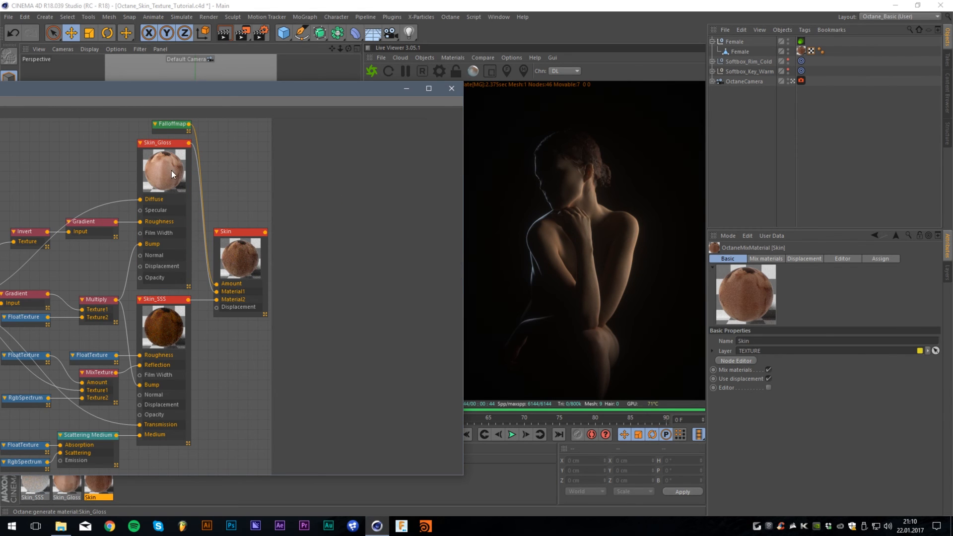
click(173, 124)
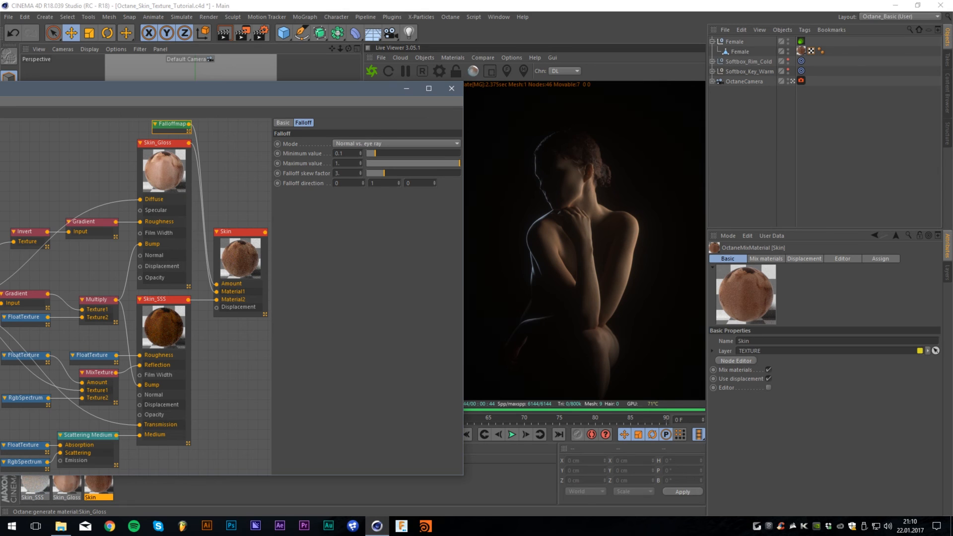
click(340, 164)
key(Tab)
click(364, 214)
- Look through the falloff mode options of the Falloffmap, keeping Normal vs. eye ray
click(338, 145)
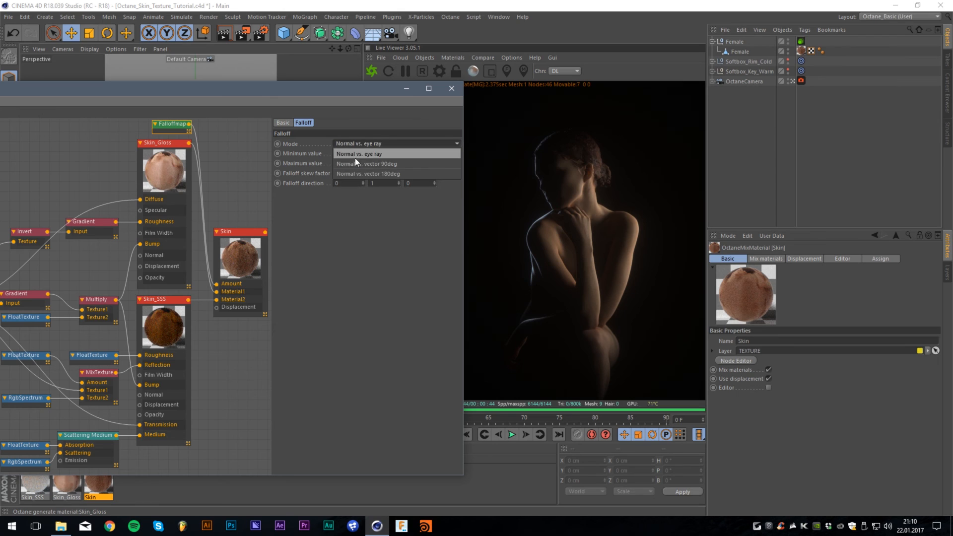
click(354, 154)
click(379, 144)
click(380, 142)
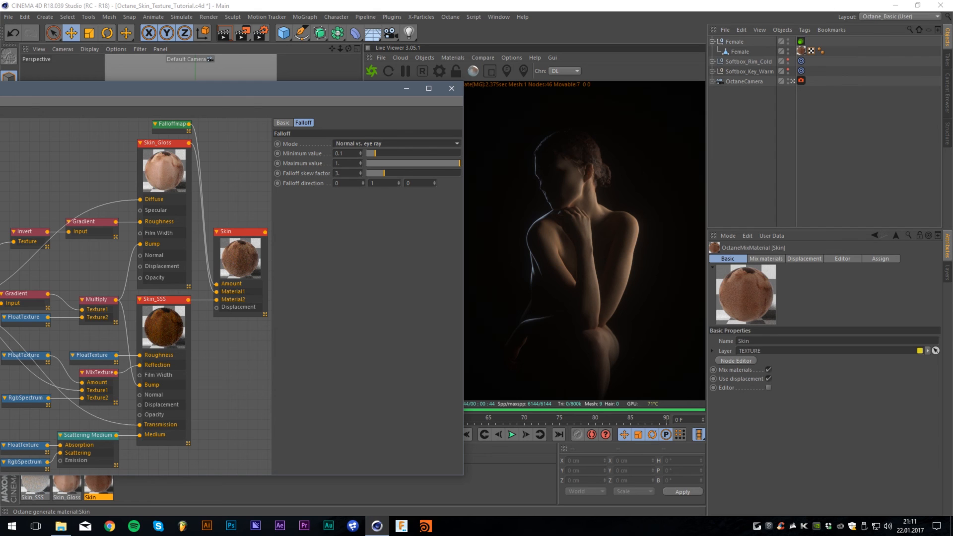
click(366, 144)
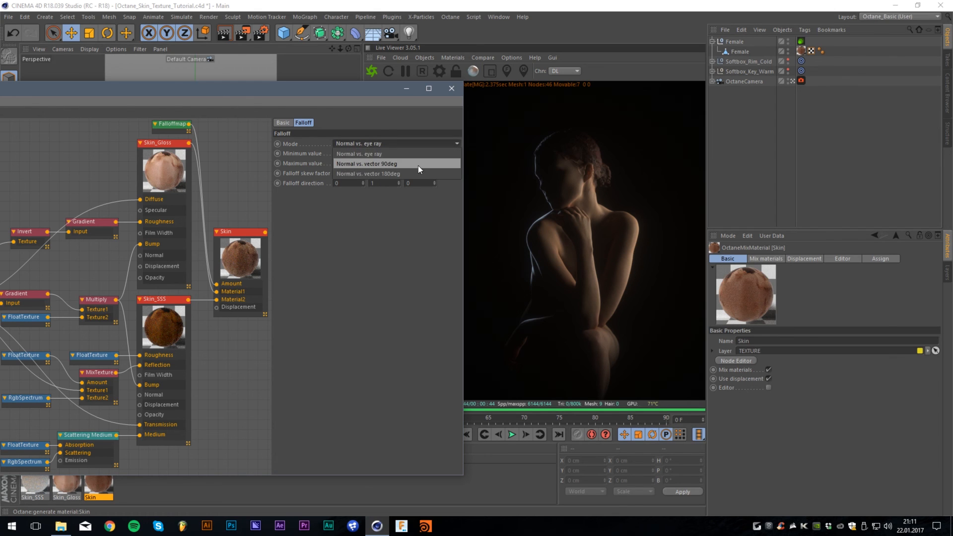
click(362, 307)
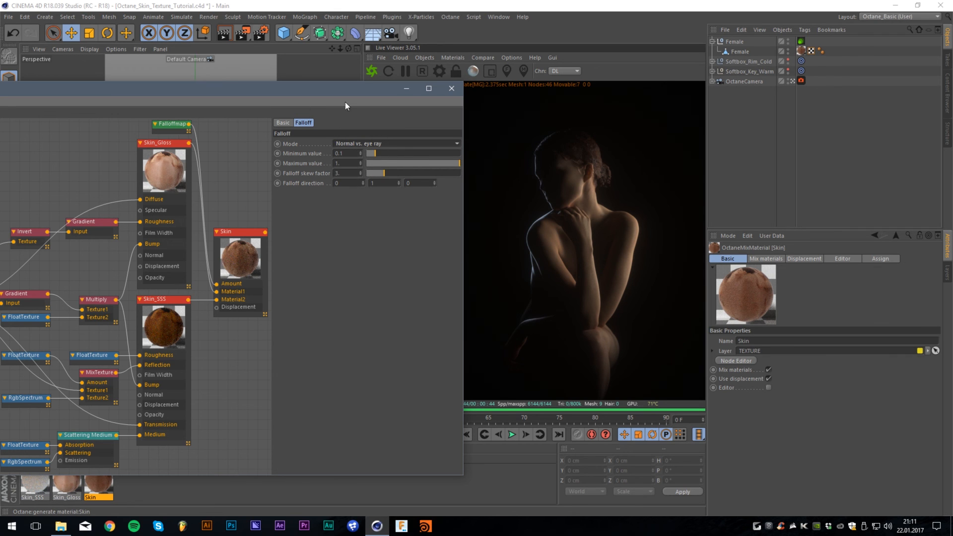
- Compare the Falloffmap blend between Skin_Gloss and Skin_SSS with the live render
mouse_move(336, 91)
mouse_down()
mouse_move(450, 84)
mouse_move(541, 66)
mouse_move(337, 92)
mouse_up()
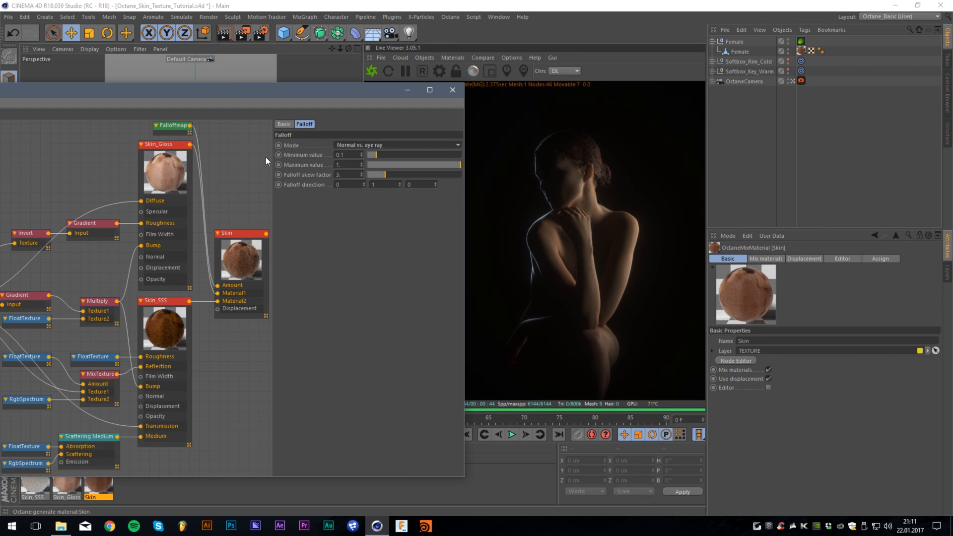
drag(225, 90, 189, 101)
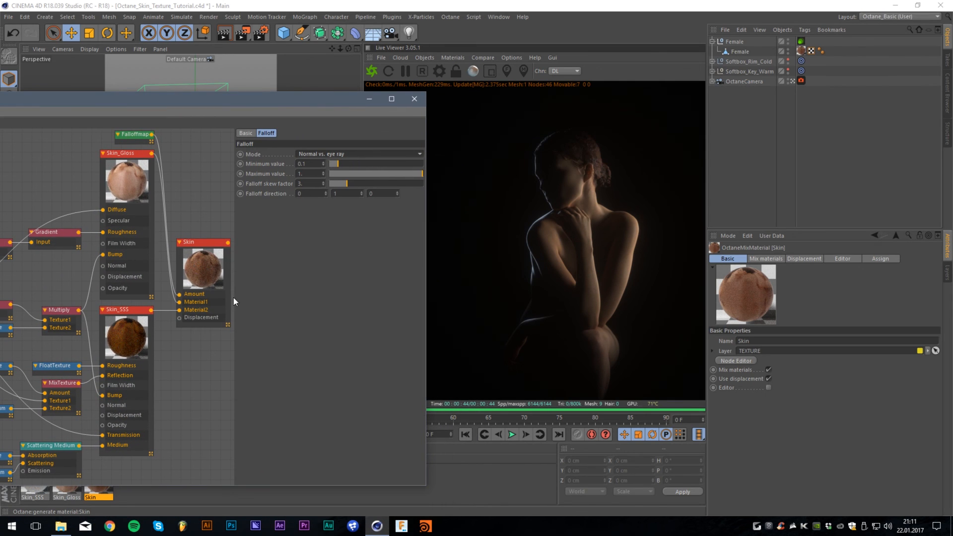
click(142, 139)
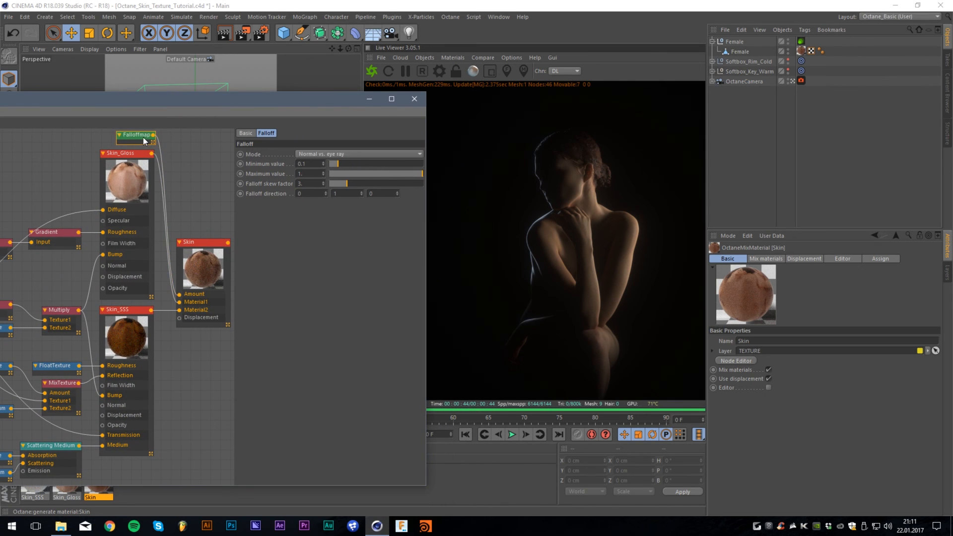
click(218, 215)
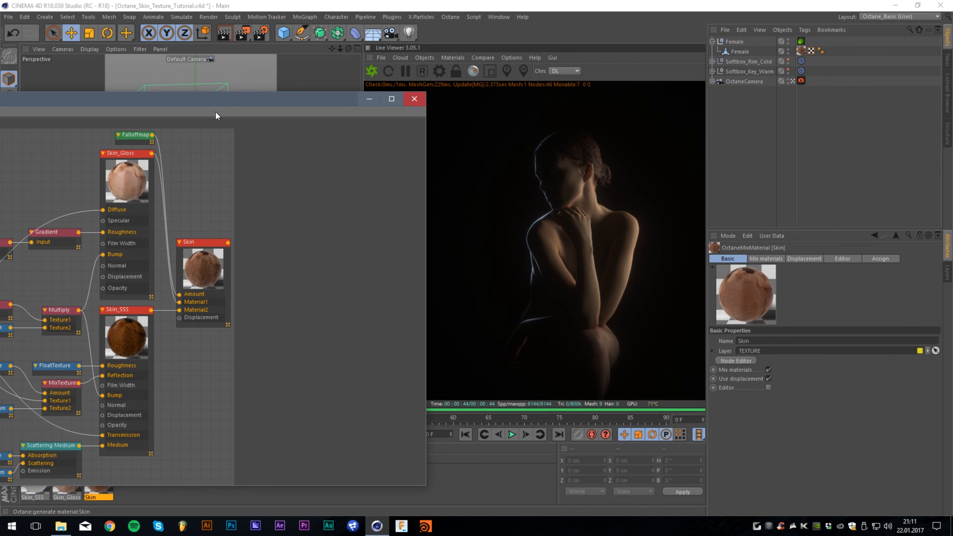
- Review the whole Skin node network beside the live render and close the node editor
drag(222, 107, 600, 61)
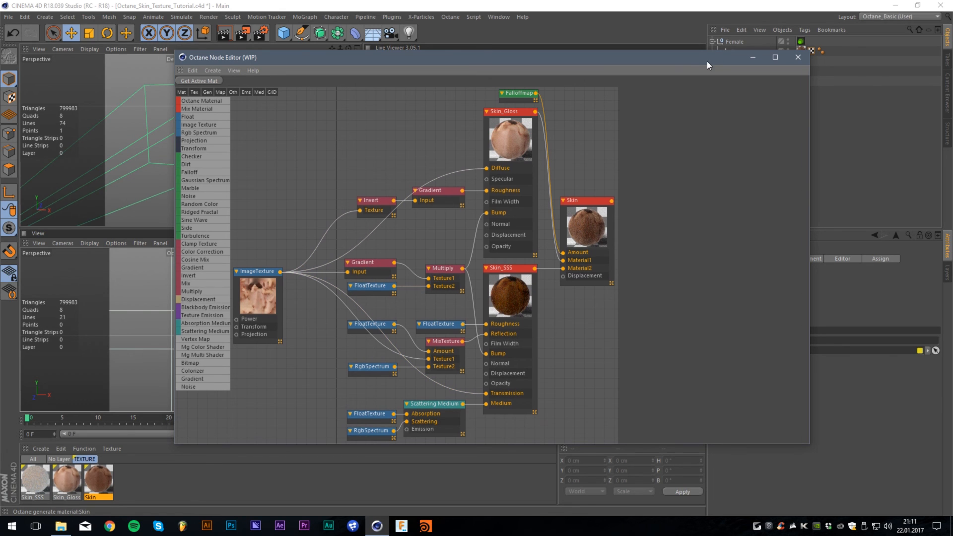
drag(707, 61, 258, 80)
click(349, 75)
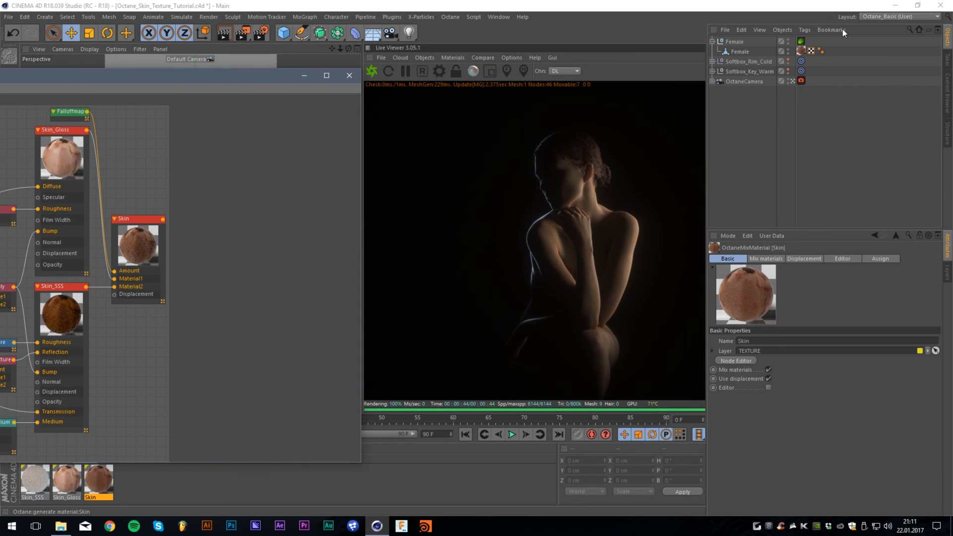